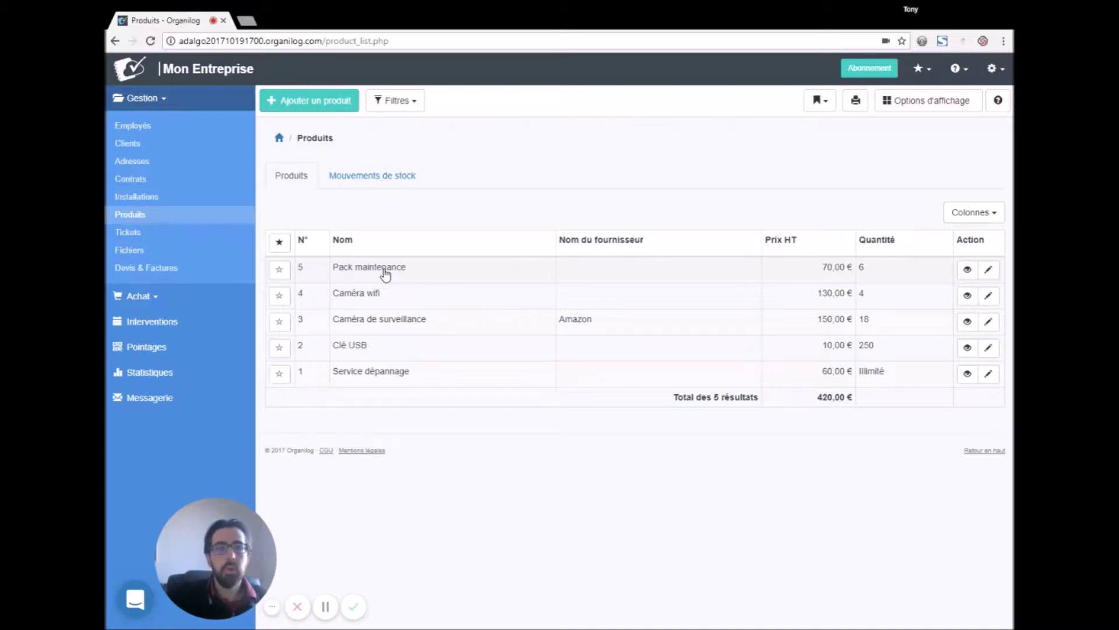
- Check the data import entry, the column choices and the display options available for the product list
left_click(997, 70)
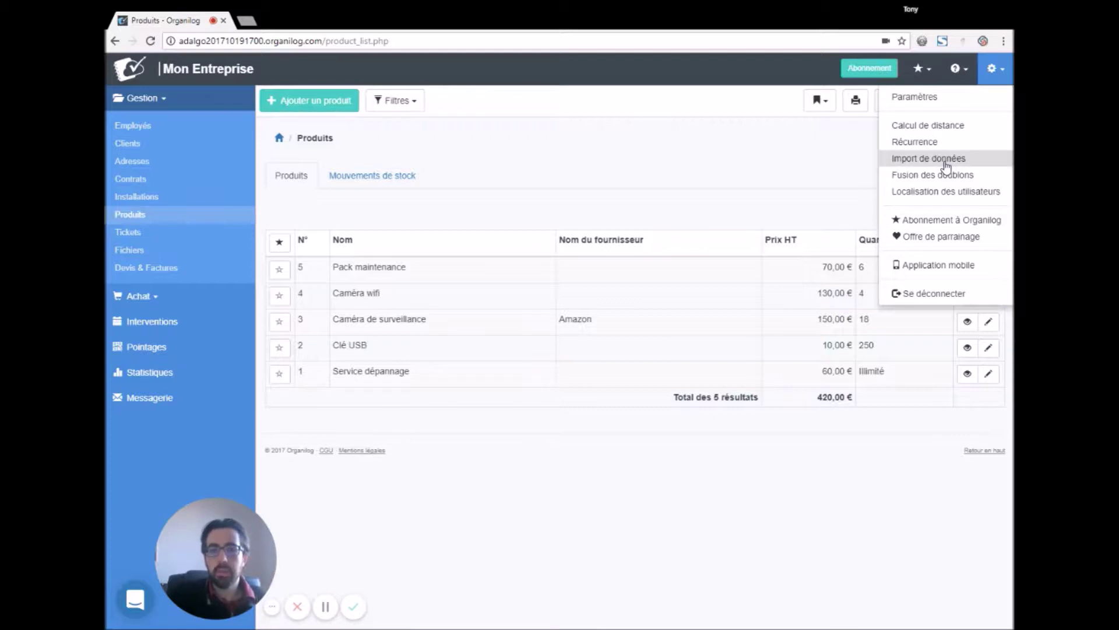
left_click(729, 215)
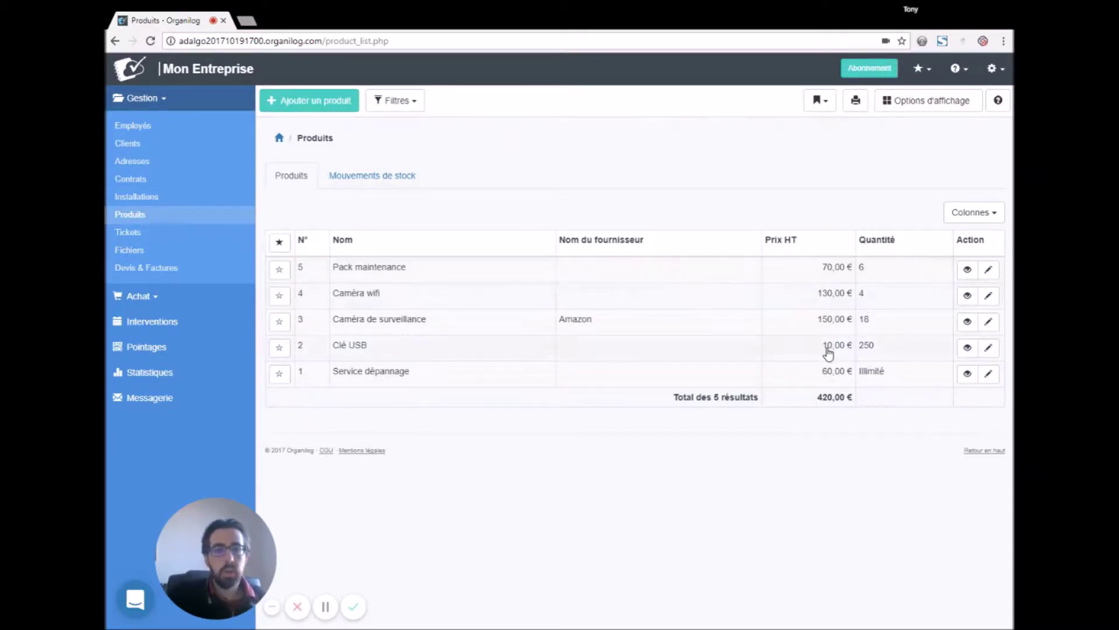
left_click(990, 217)
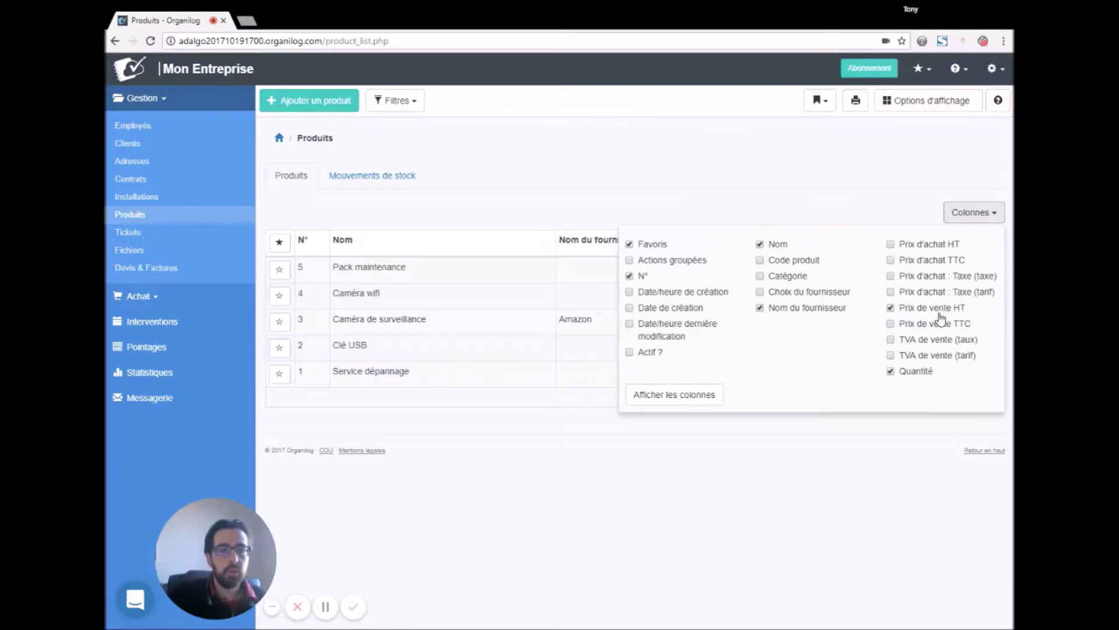
left_click(985, 213)
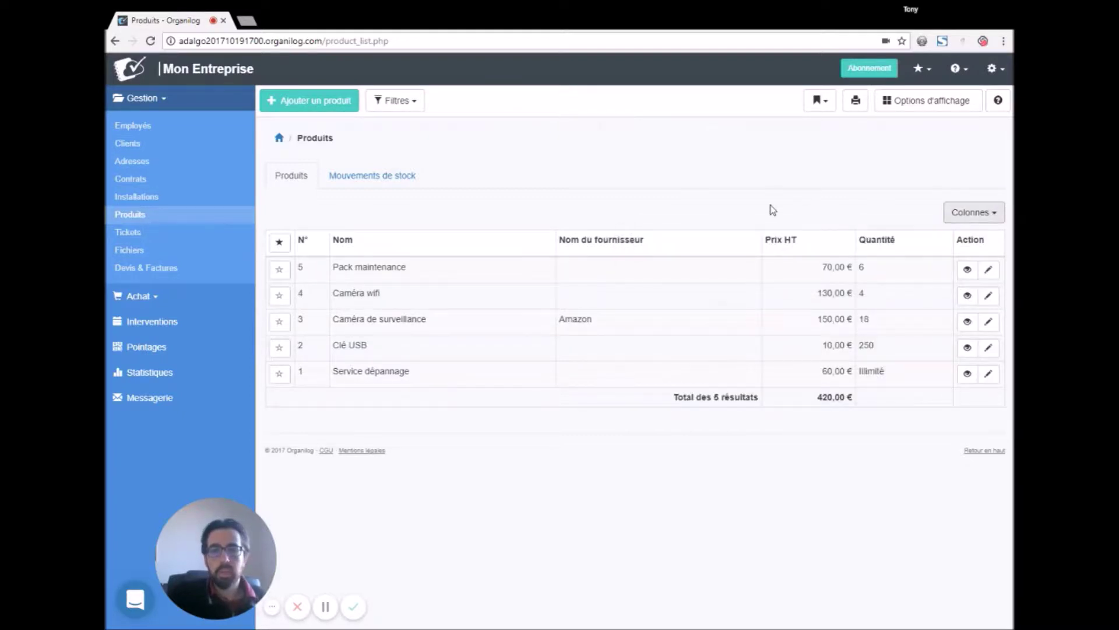
left_click(917, 99)
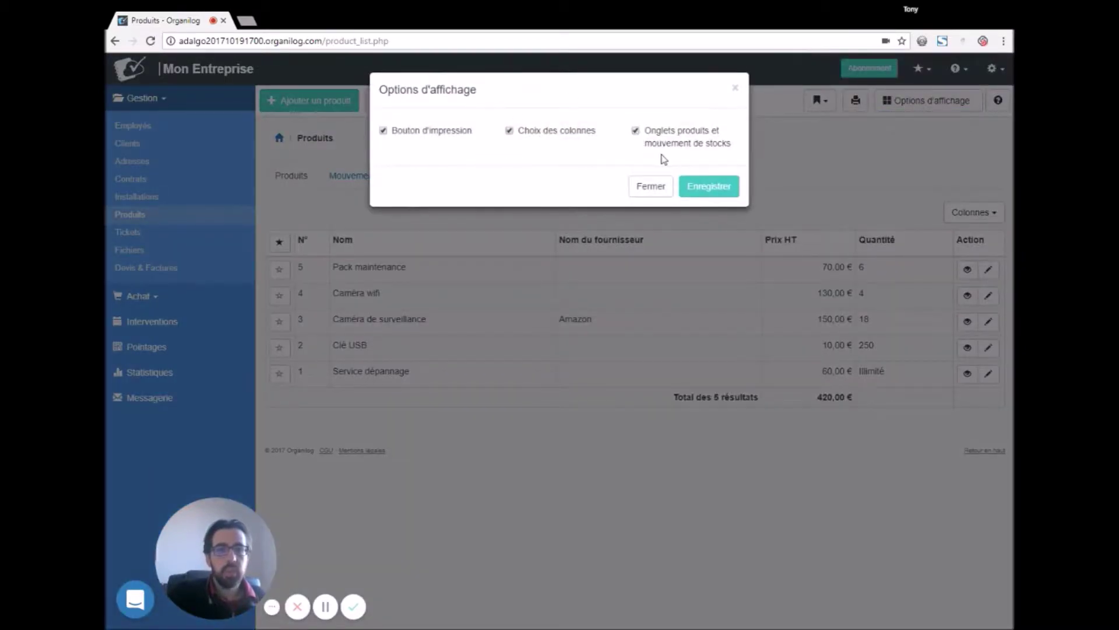
left_click(734, 88)
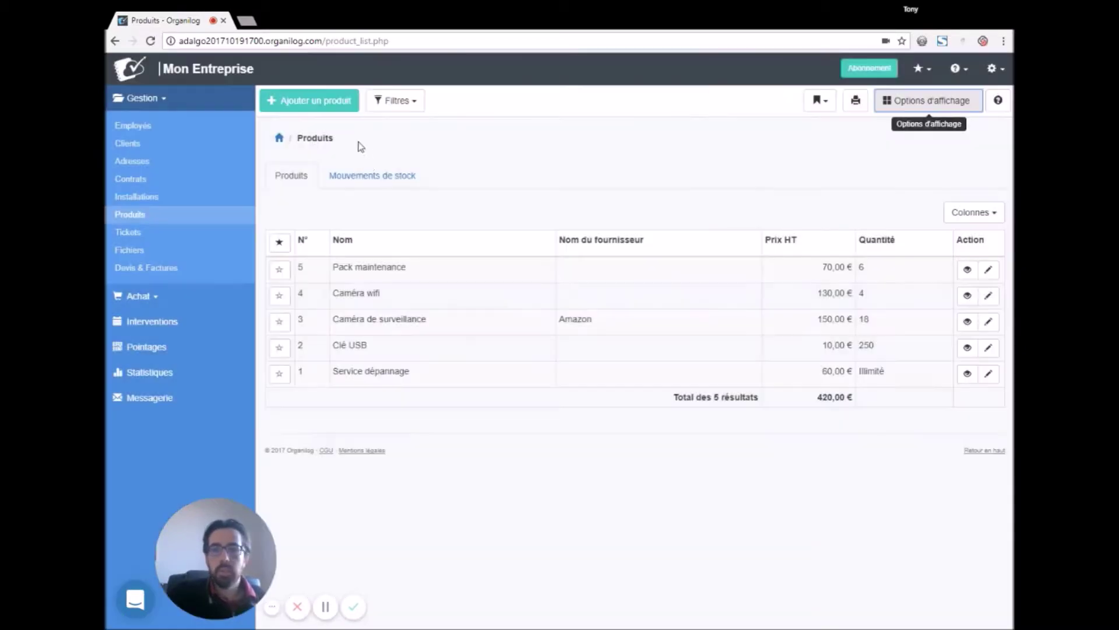
- Review the stock movements history of the products and return to the product list
left_click(414, 177)
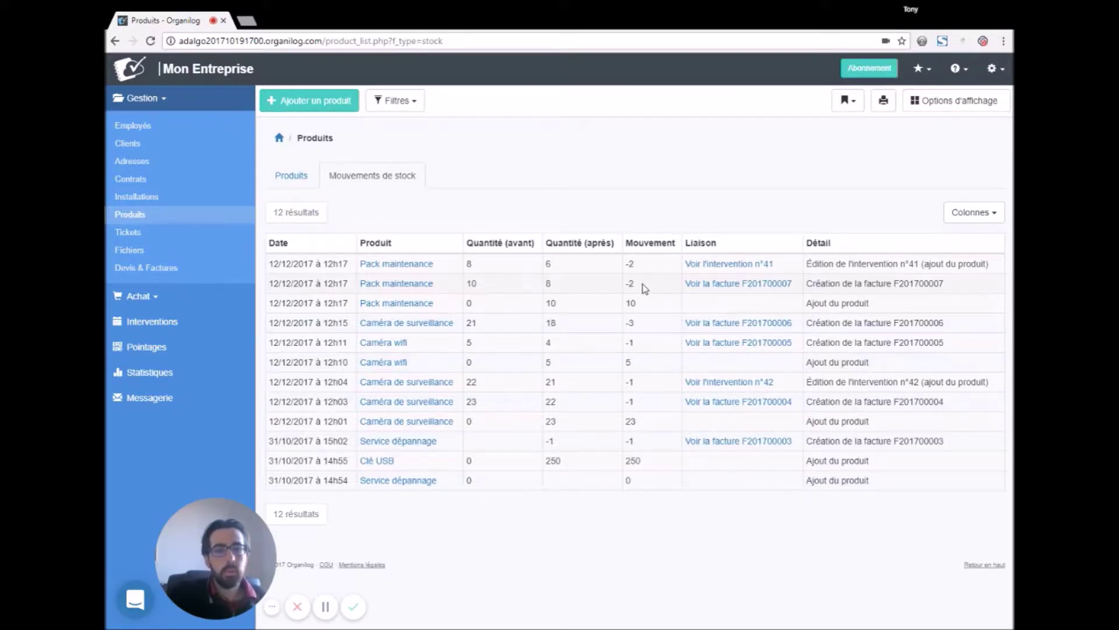
left_click(295, 175)
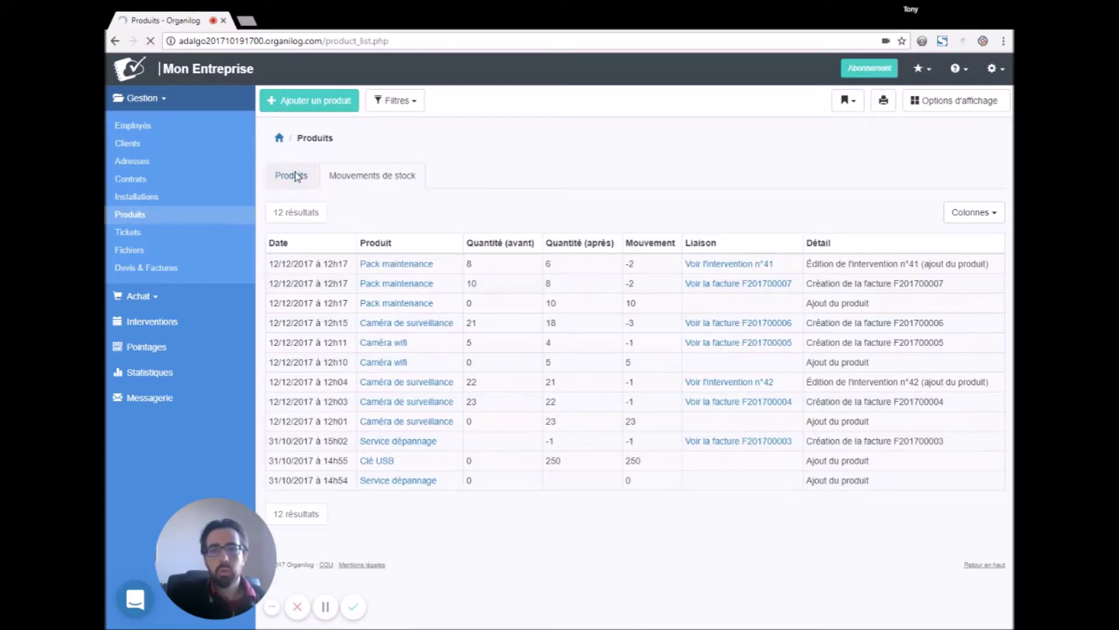
- Examine the filter criteria of the product list and the shortcut to product categories
left_click(397, 102)
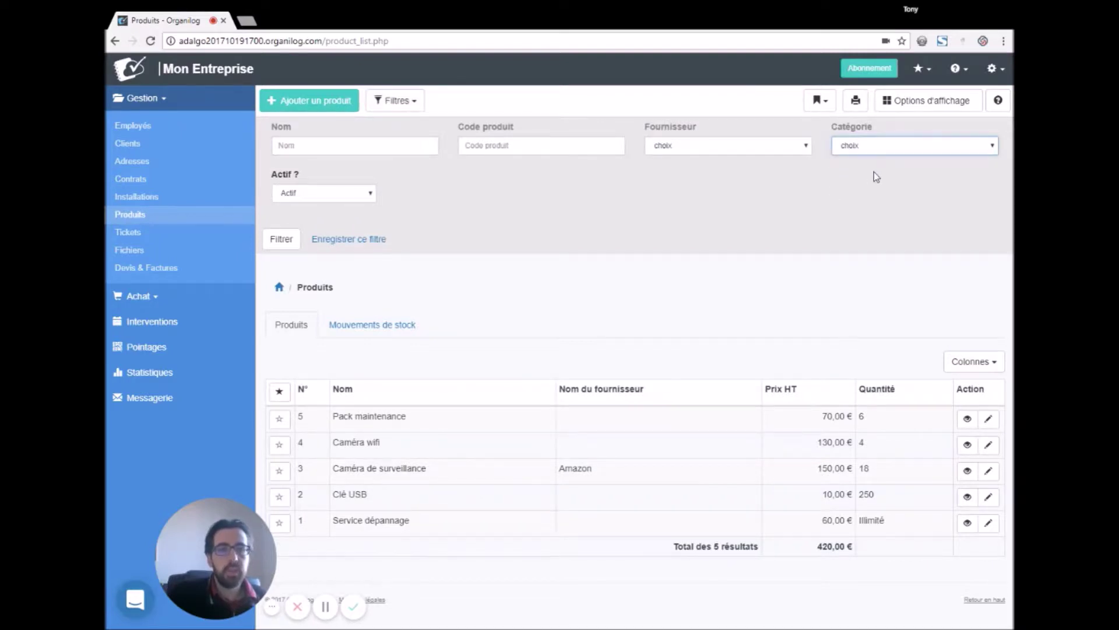
left_click(849, 265)
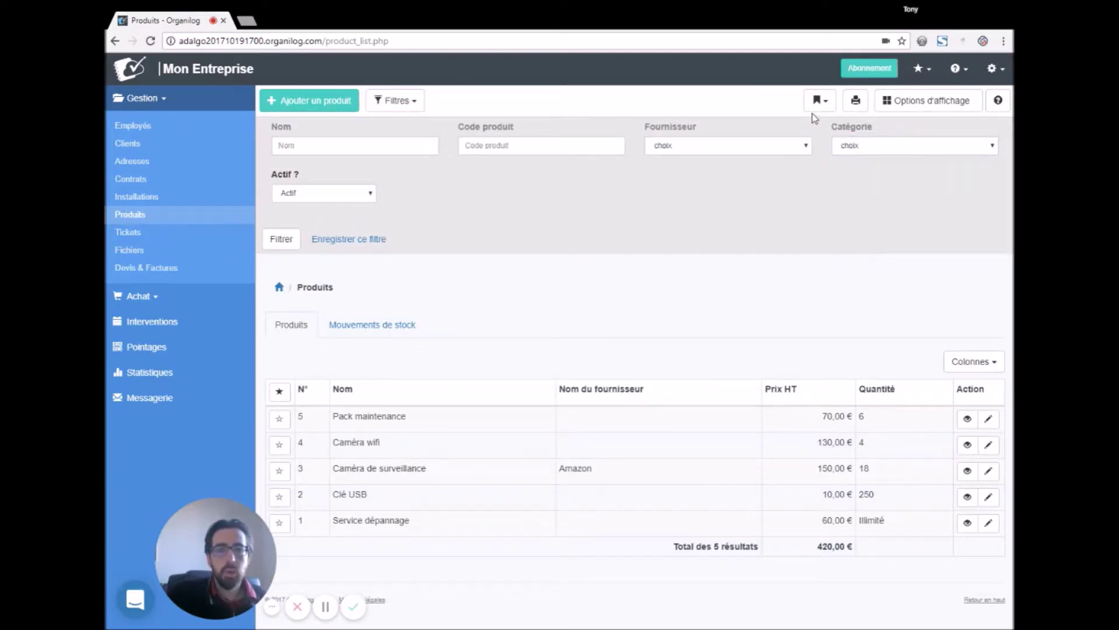
left_click(382, 106)
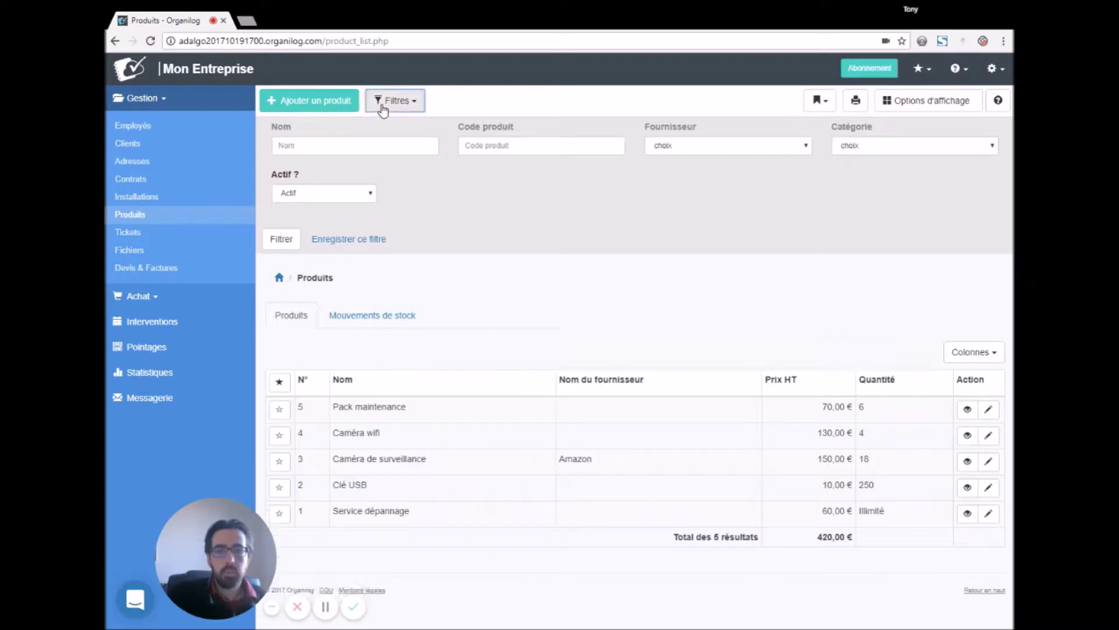
left_click(828, 105)
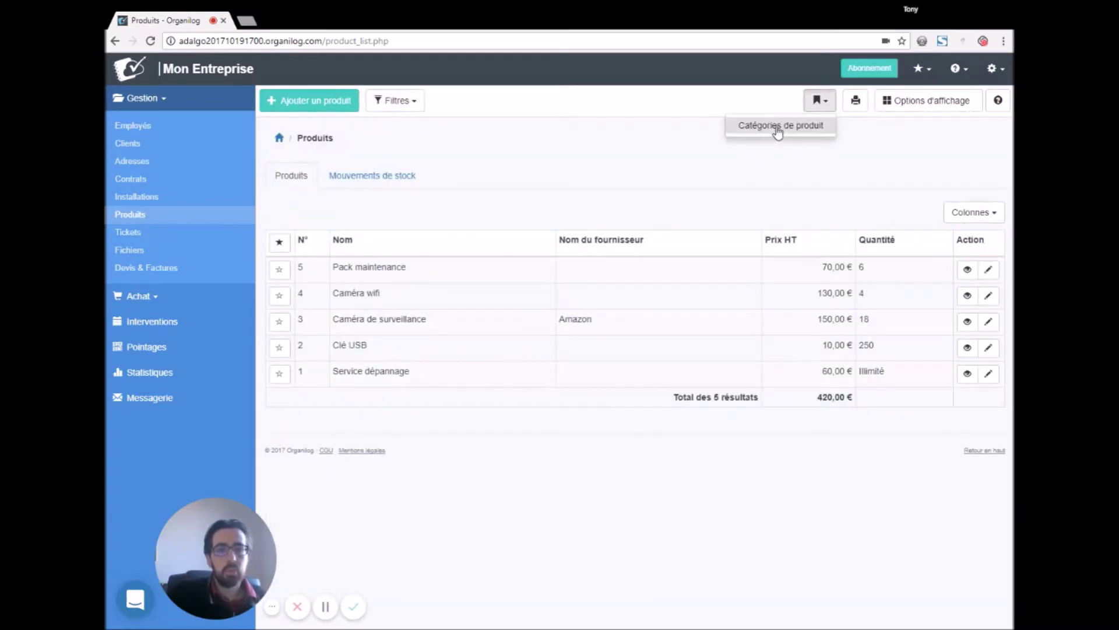
left_click(701, 169)
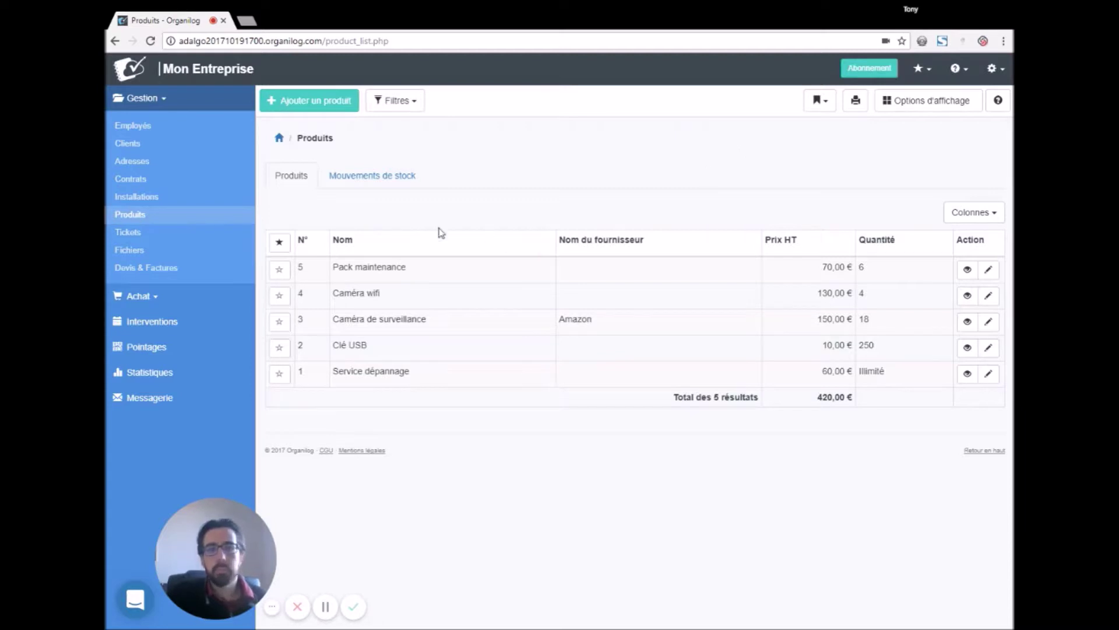
- Start a new product named "Service ponctuel de dépannage" with the supplier name "MA SOCIETE"
left_click(321, 104)
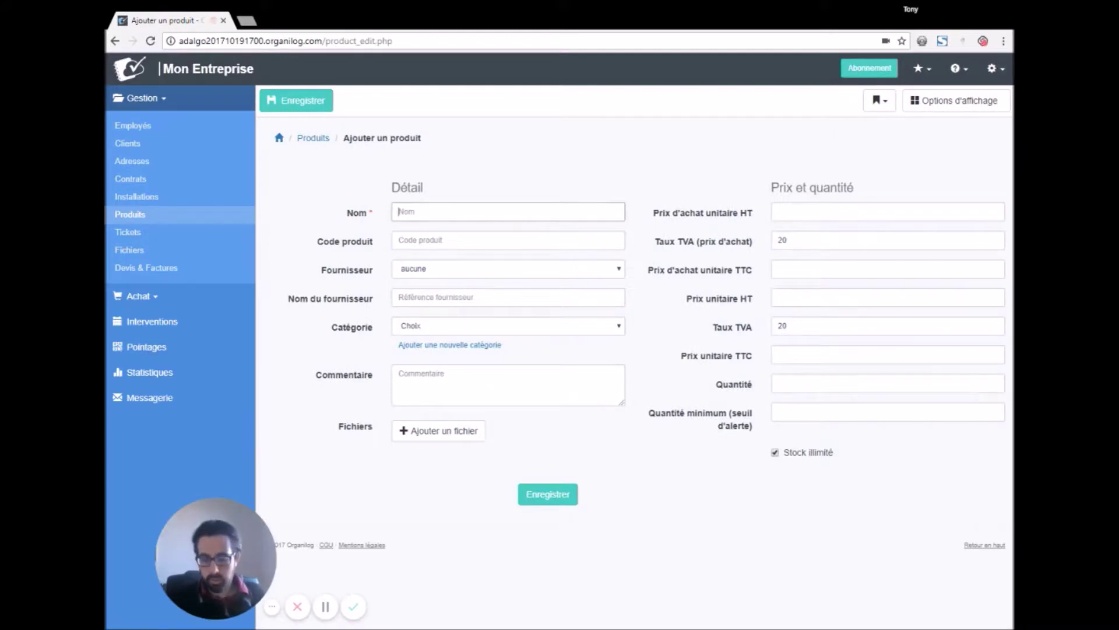
type("Service ponc")
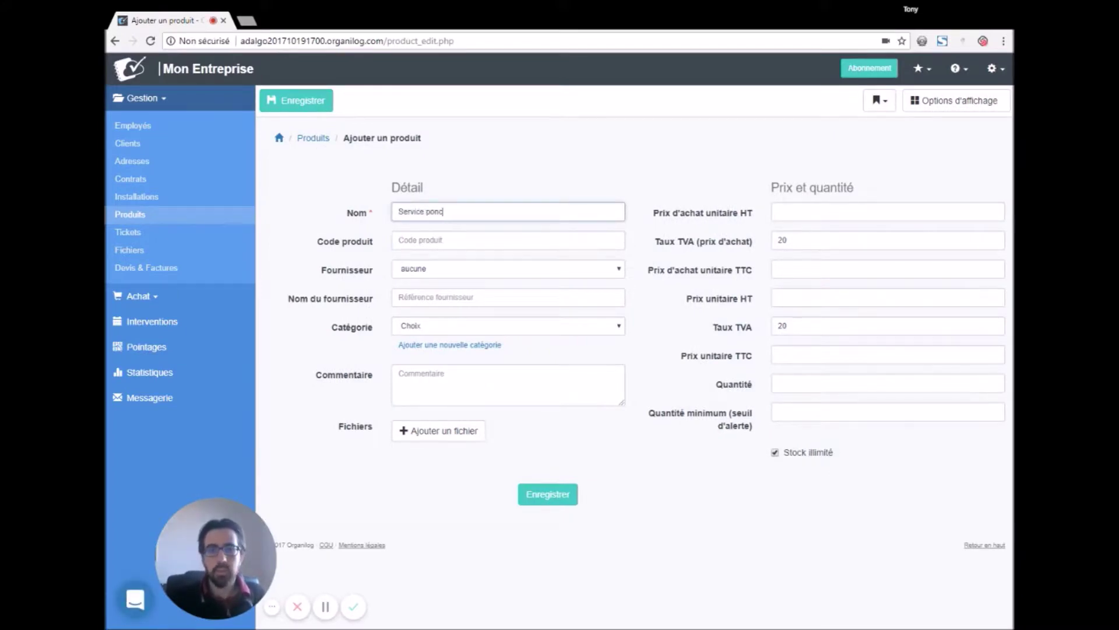
type("tuel de dép")
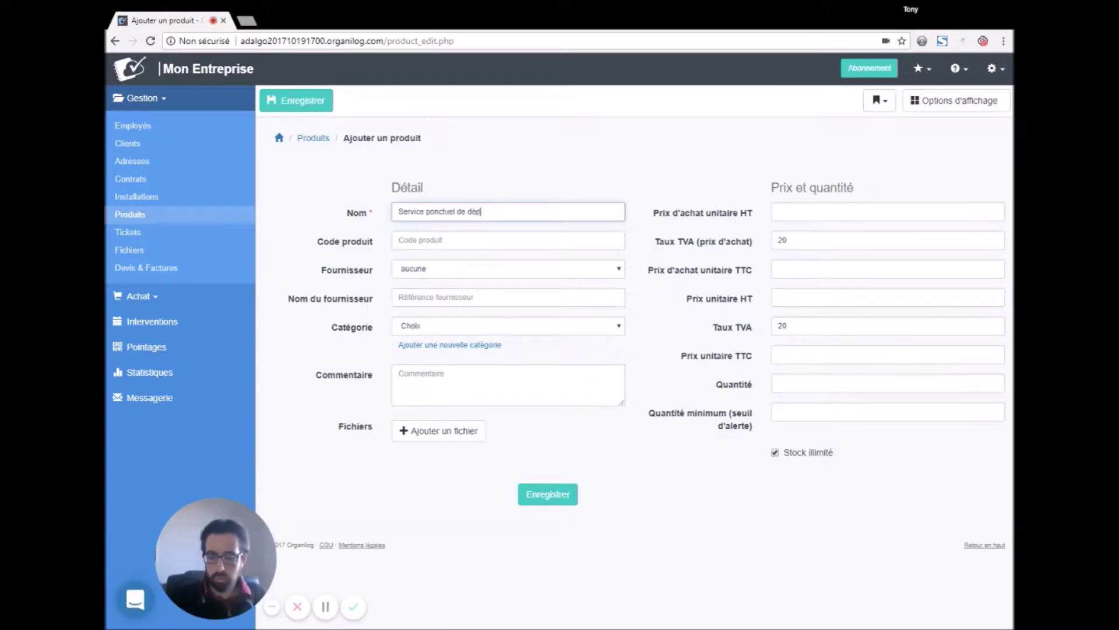
type("annage")
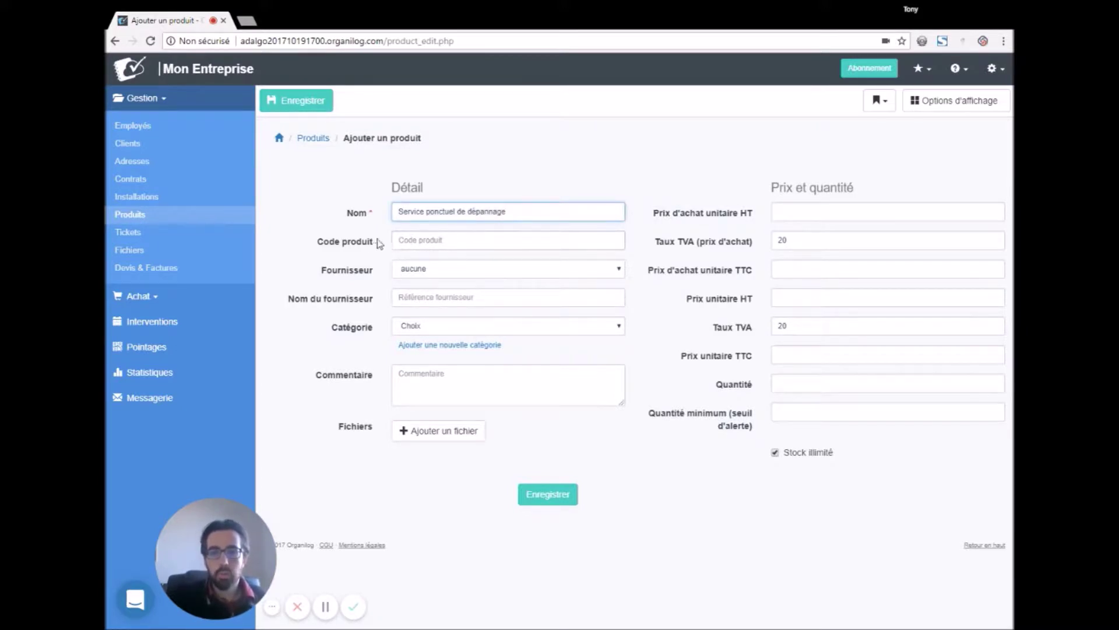
left_click(424, 272)
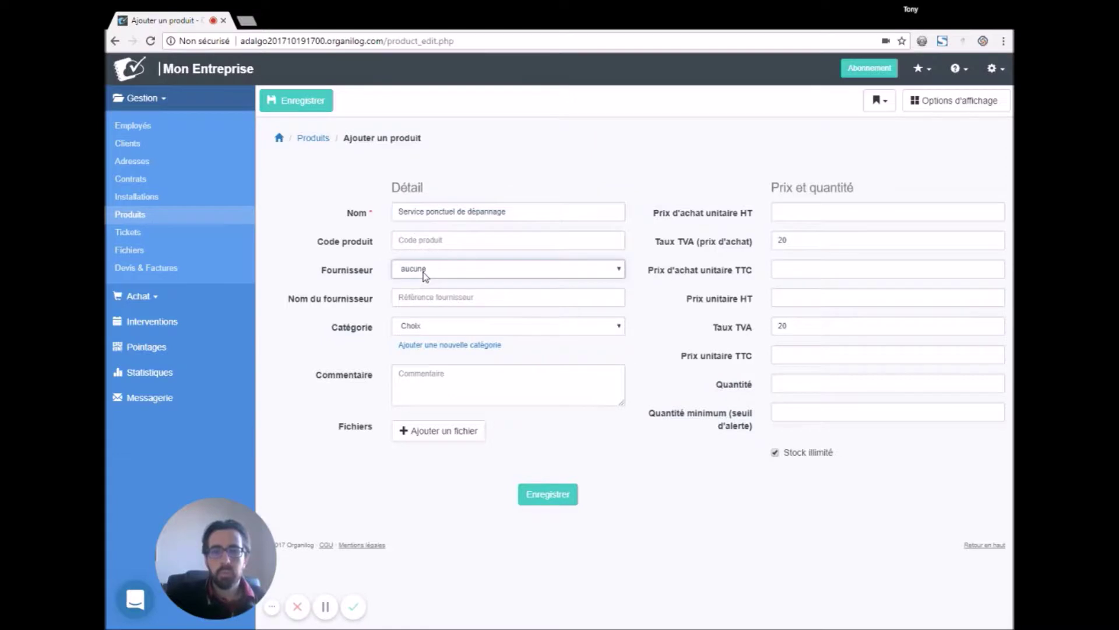
key("Tab")
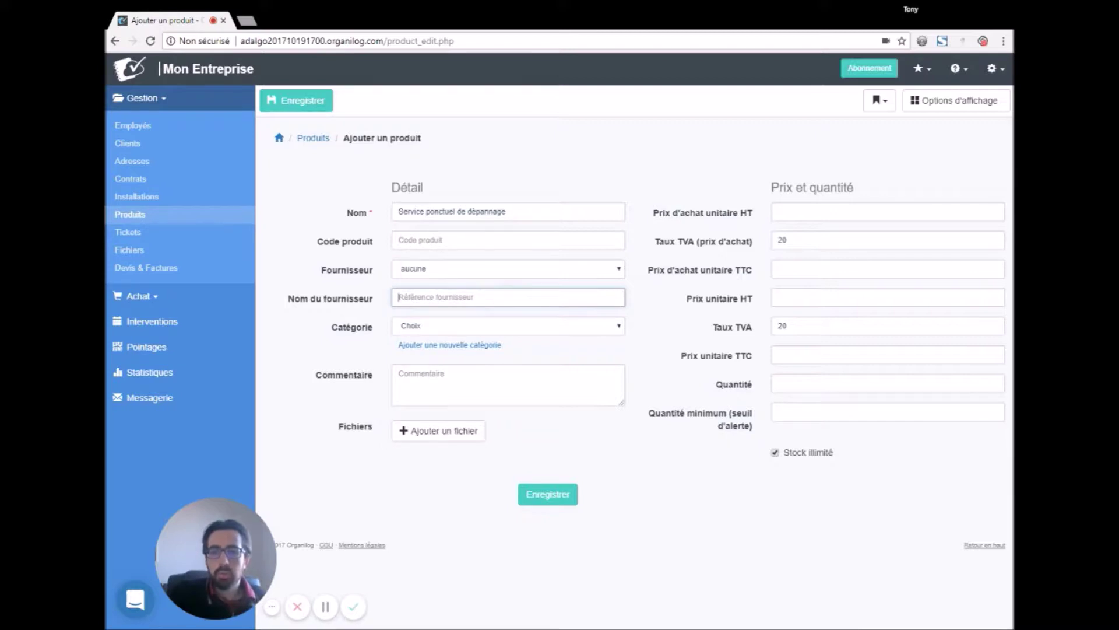
type("MA SOCIETE")
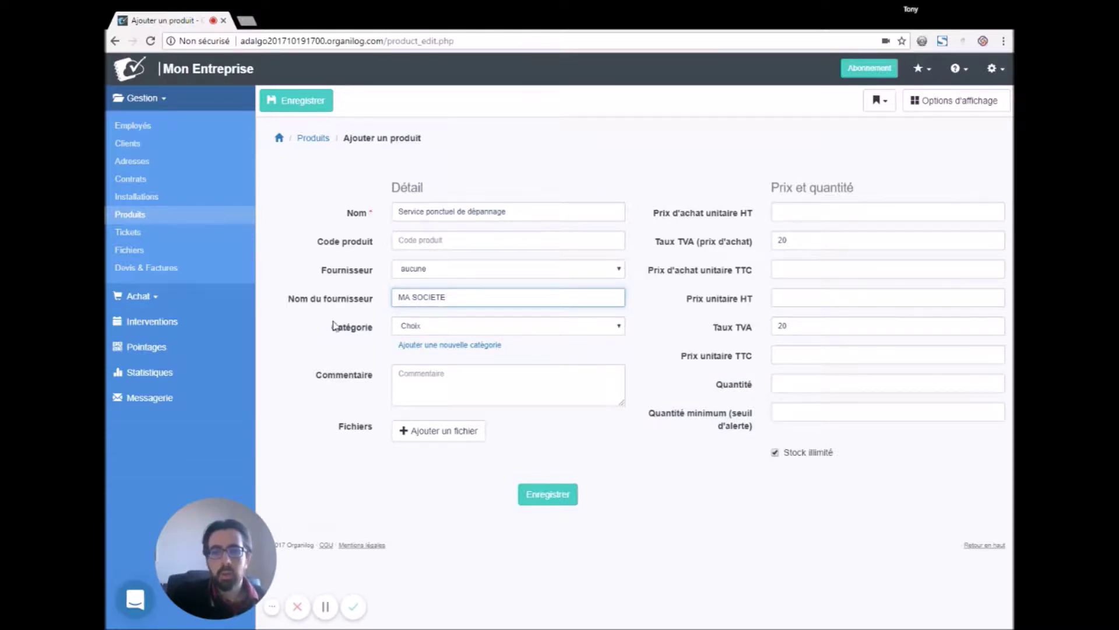
- Leave the product's category unselected and enter the comment "Service exclusif pour client privilégier"
left_click(460, 327)
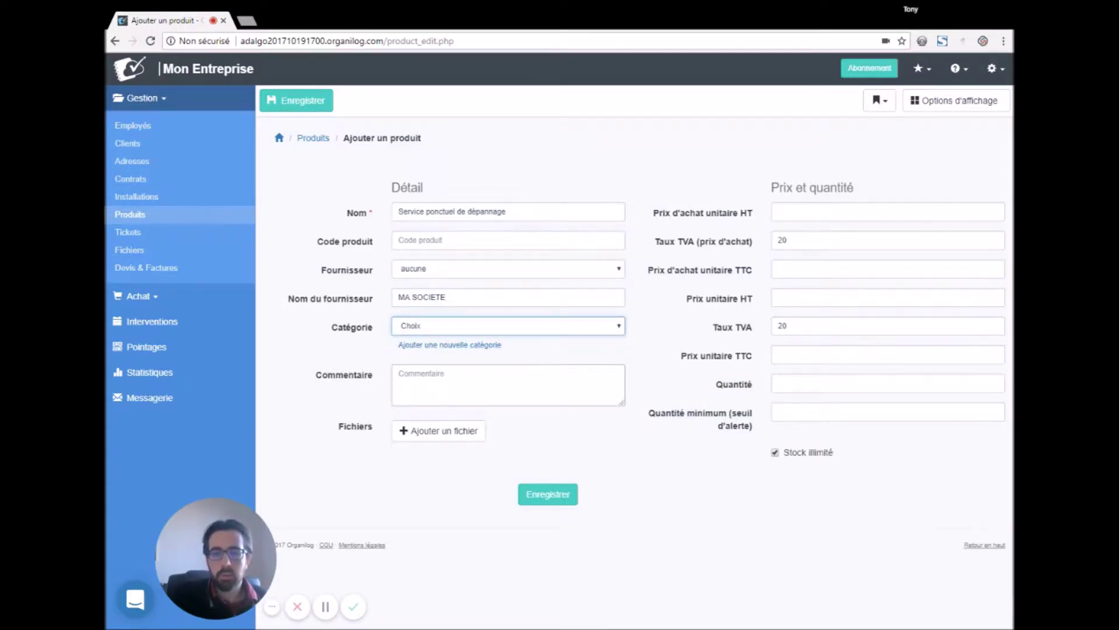
left_click(456, 383)
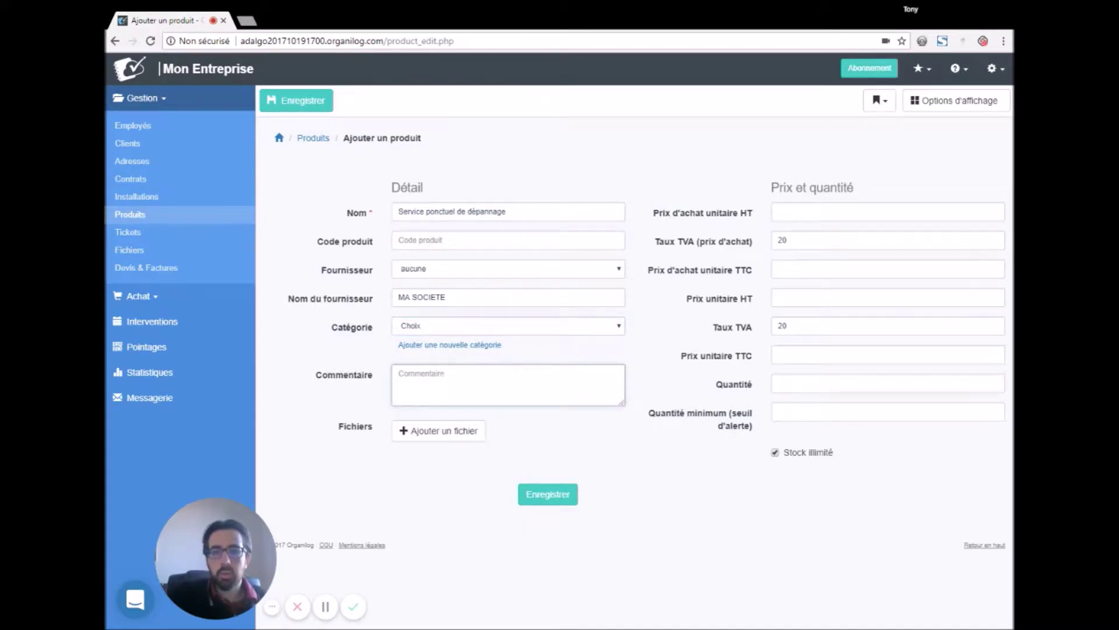
type("Servi")
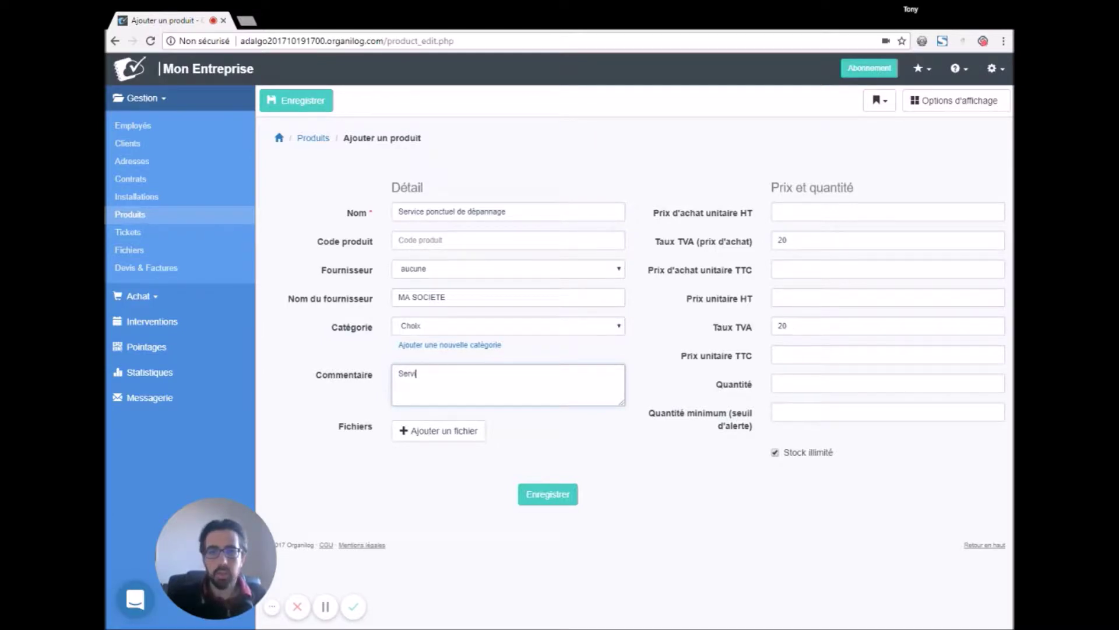
type("ce exclusif")
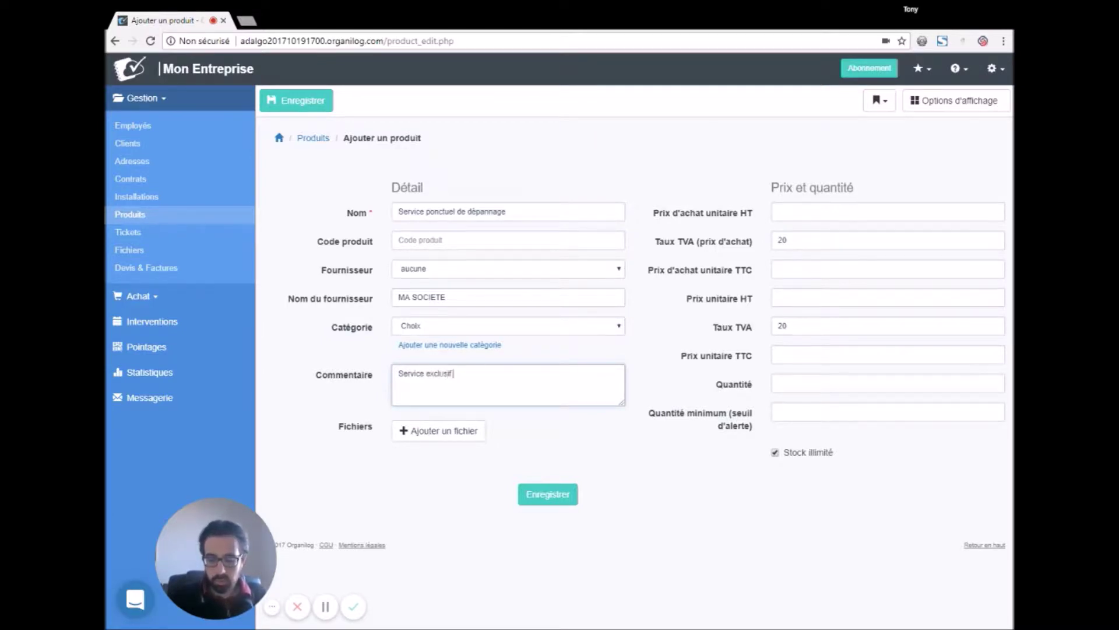
type(" pour client pr")
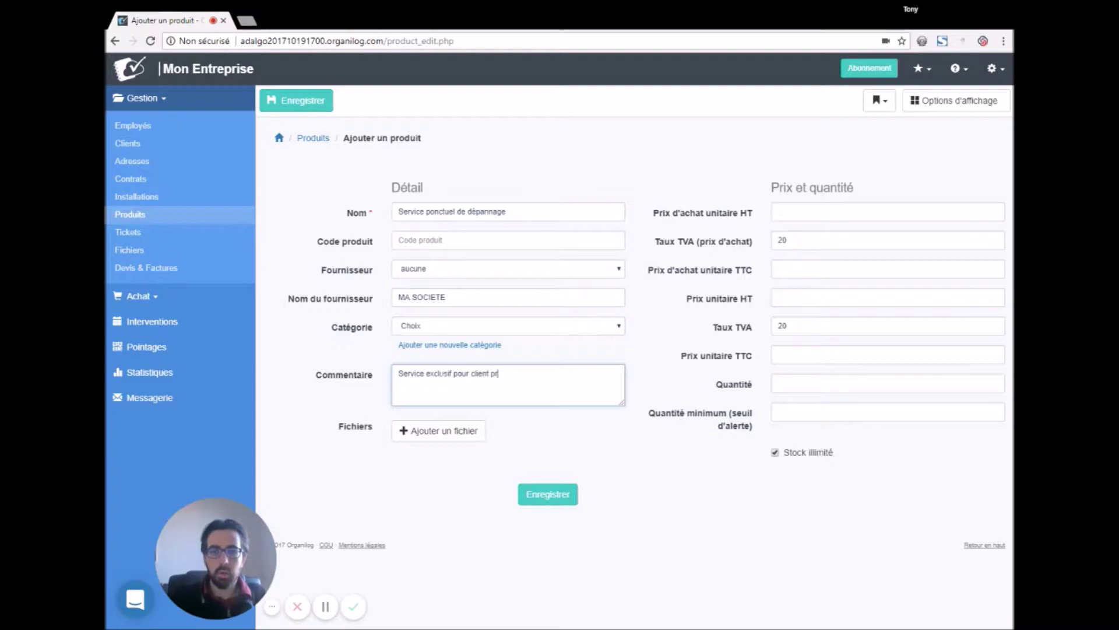
type("ivilégier")
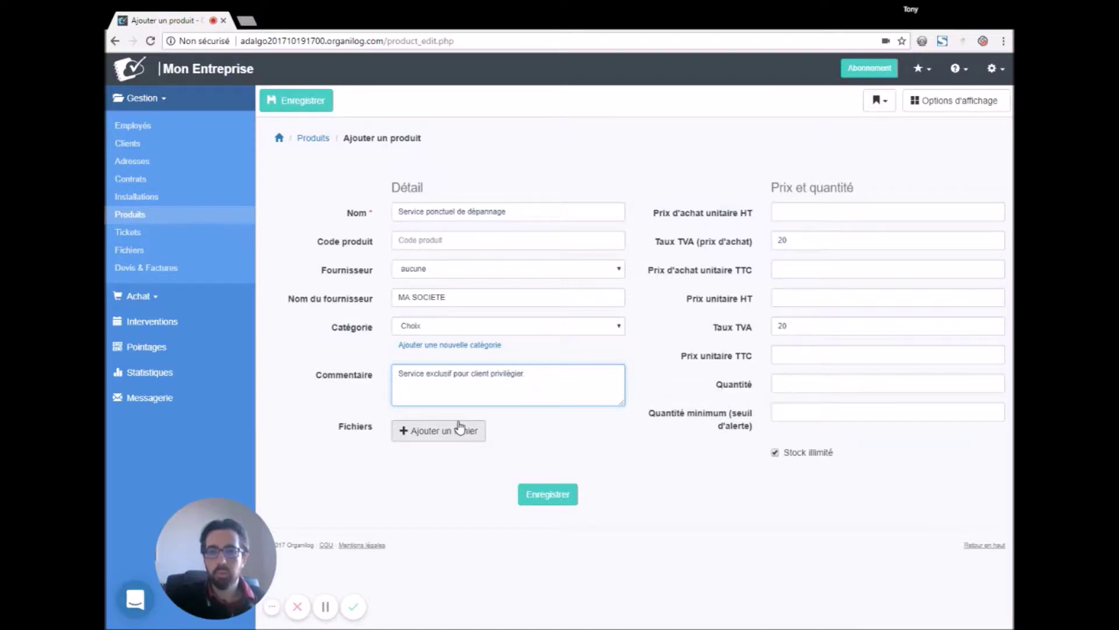
- Set the product's unit purchase price excluding tax to 20 and its unit selling price excluding tax to 60
left_click(888, 211)
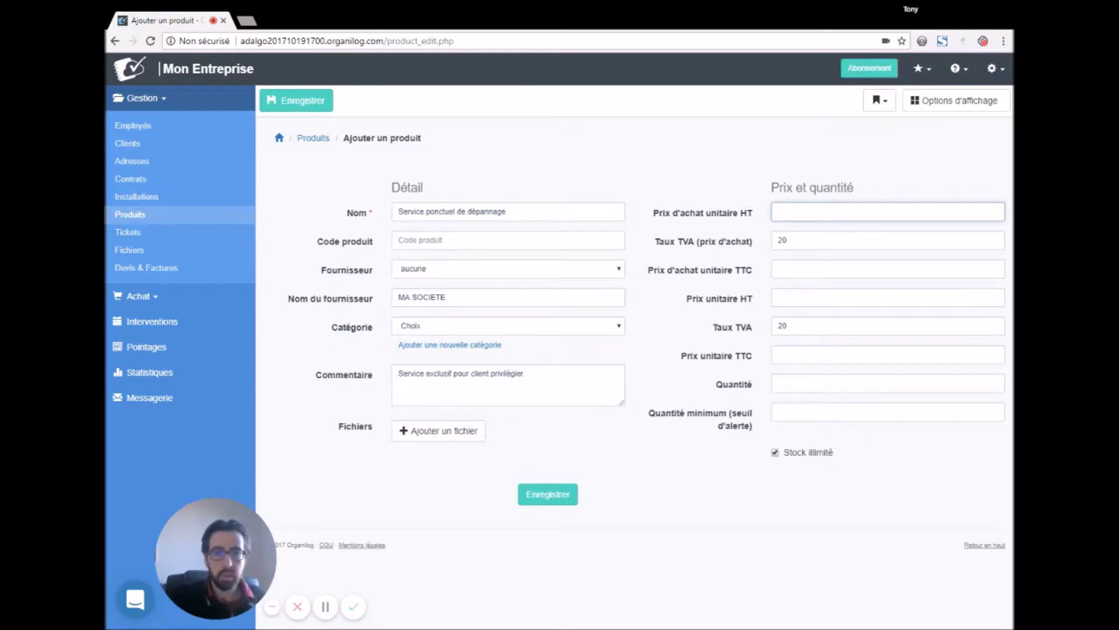
left_click(725, 270)
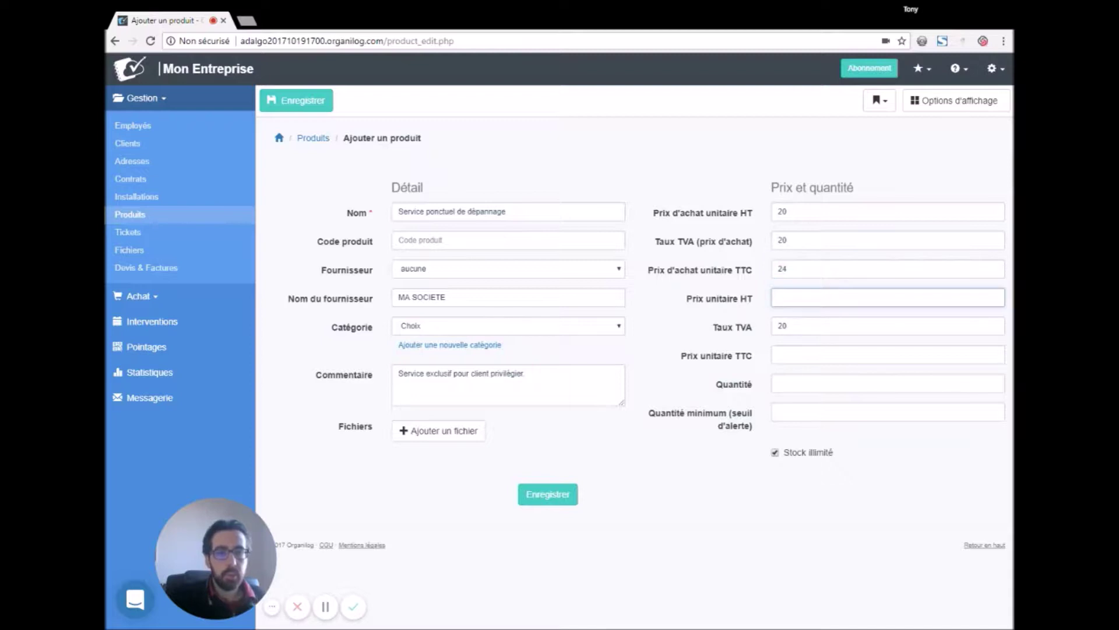
type("60")
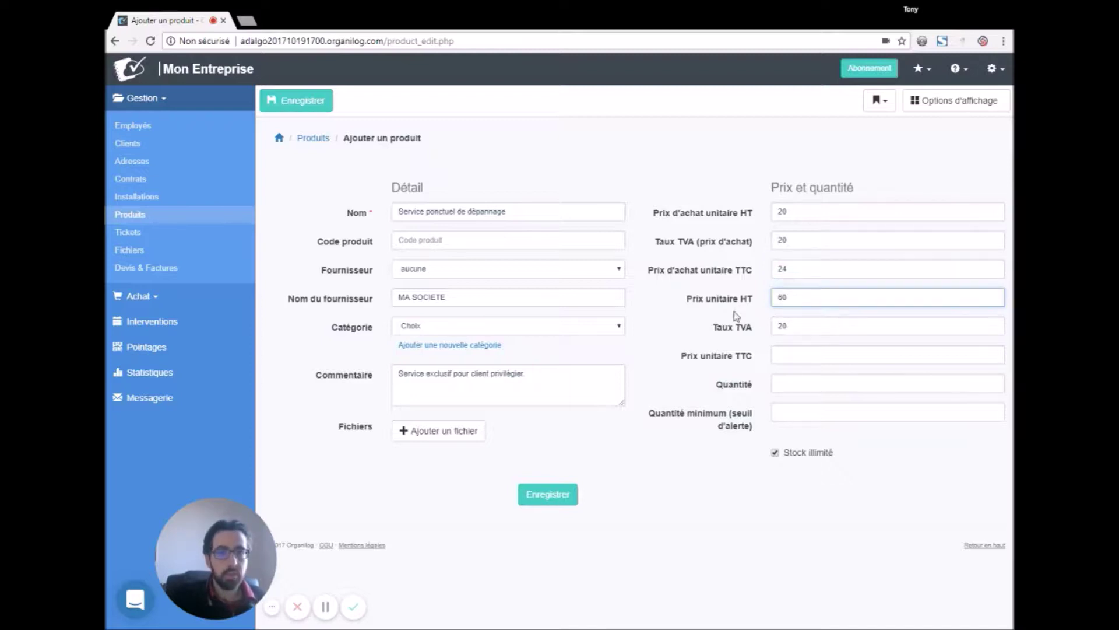
- Set the product's quantity to 100 and minimum alert quantity to 5, with unlimited stock turned off
left_click(776, 385)
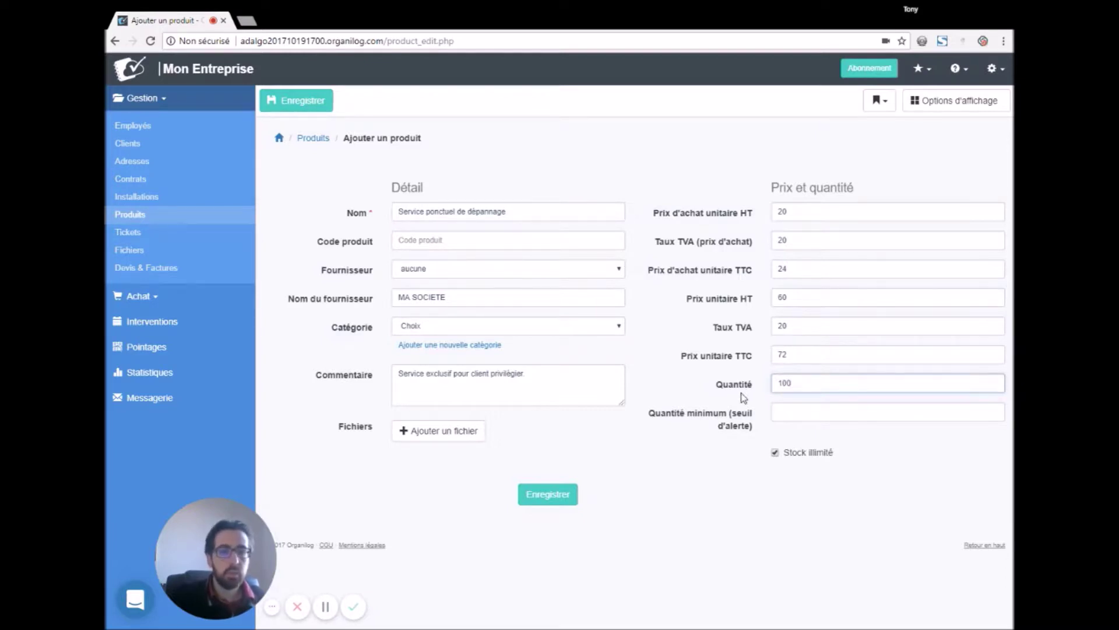
left_click(777, 412)
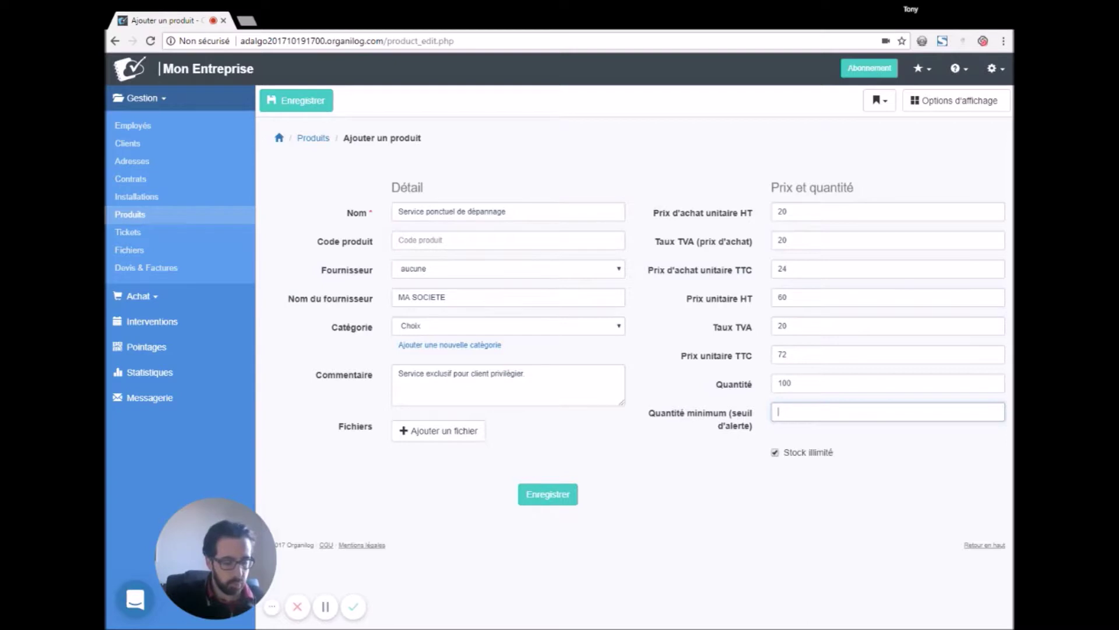
left_click(727, 439)
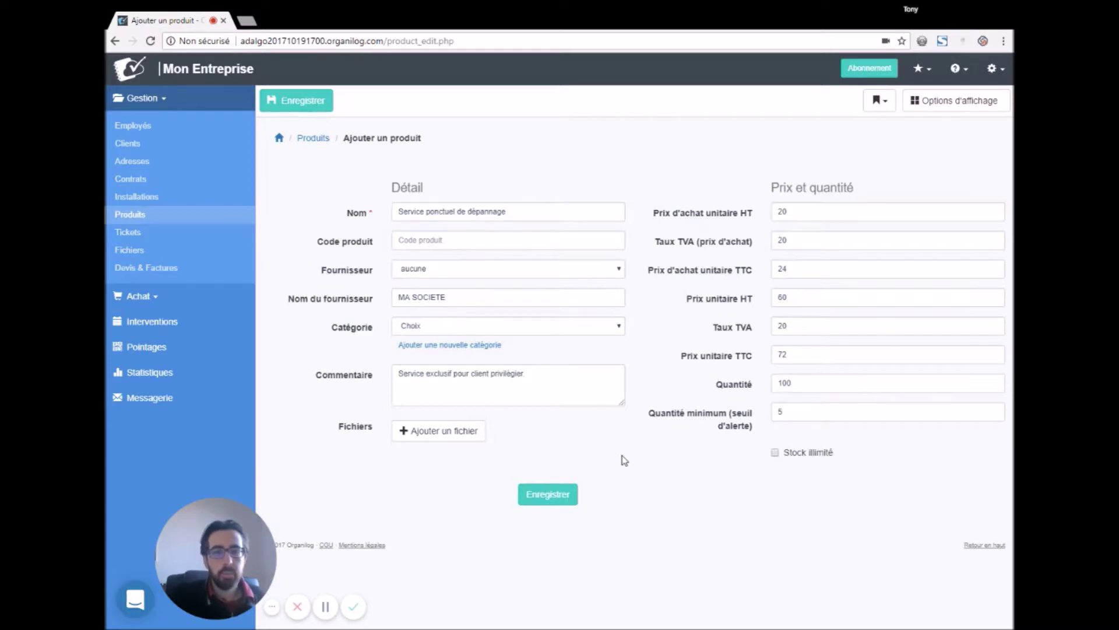
- Check the display options of the product form without changing them, and save the new product
left_click(952, 113)
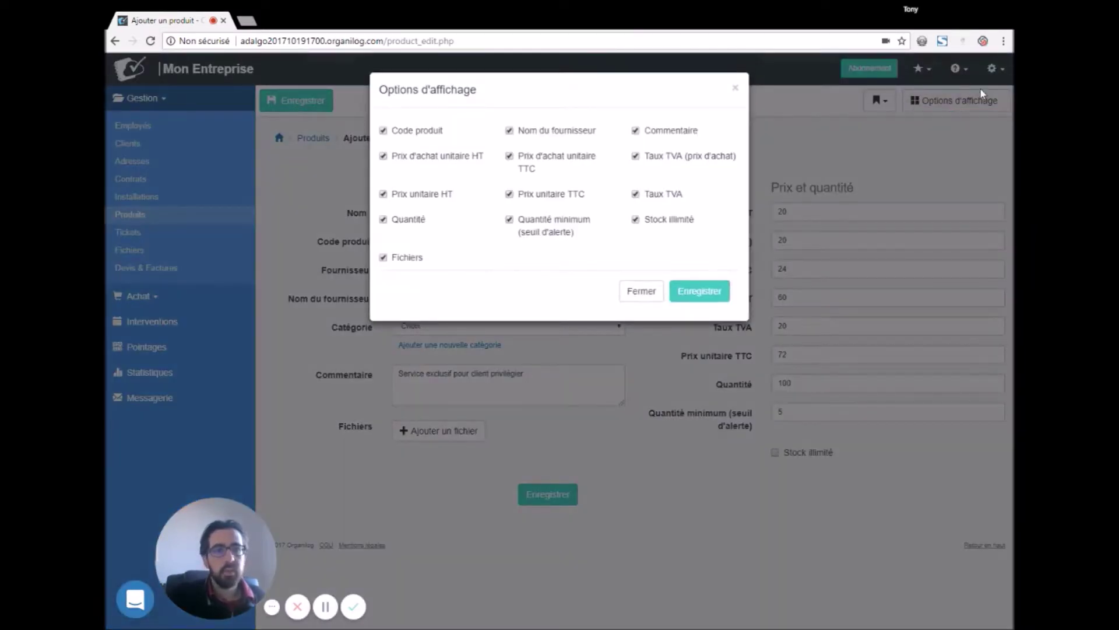
left_click(736, 91)
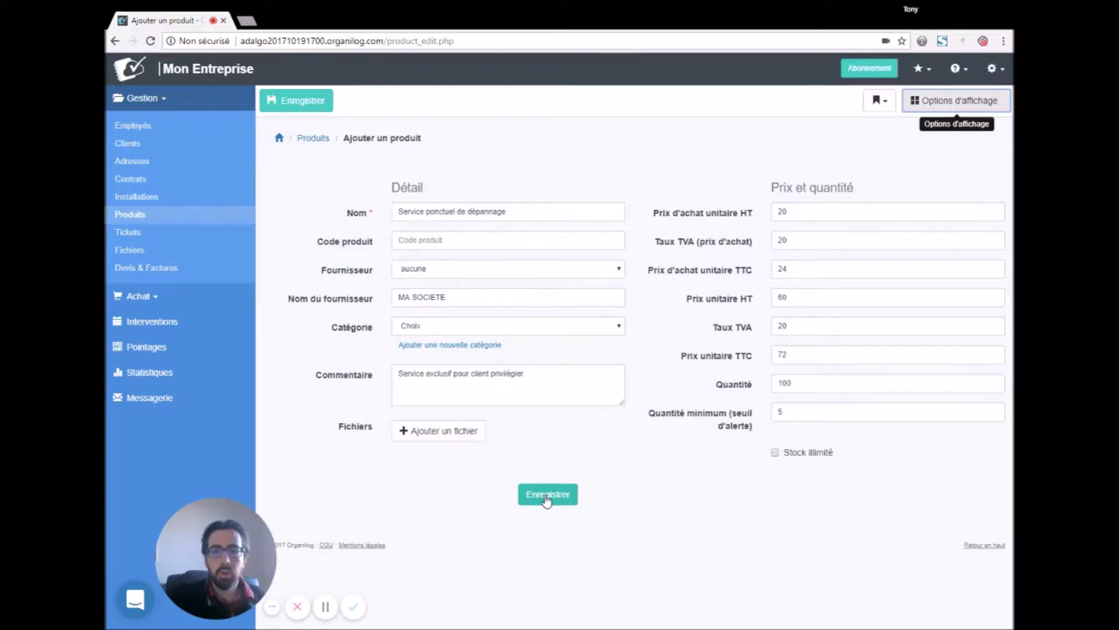
left_click(546, 500)
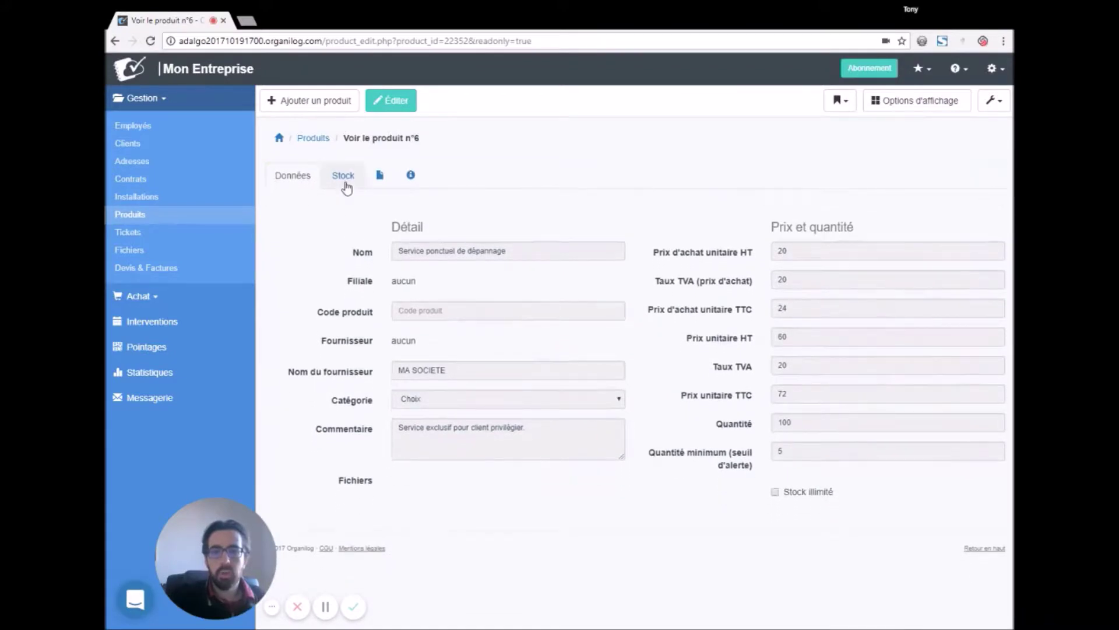
- Review the new product's stock history, return to its data, and check the extra actions available for it
left_click(344, 178)
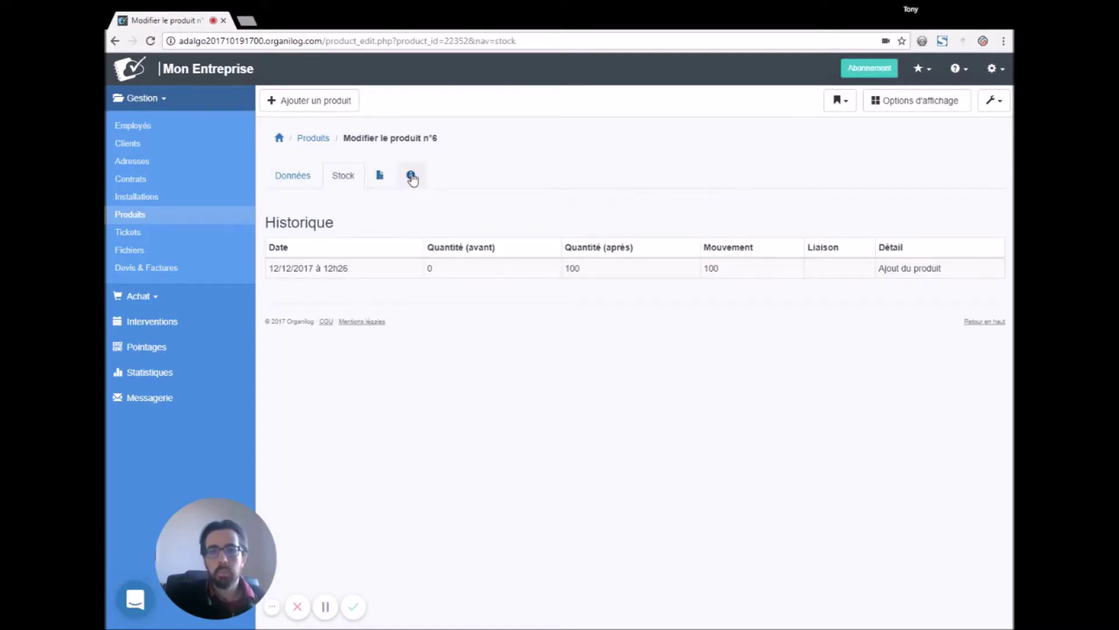
left_click(296, 177)
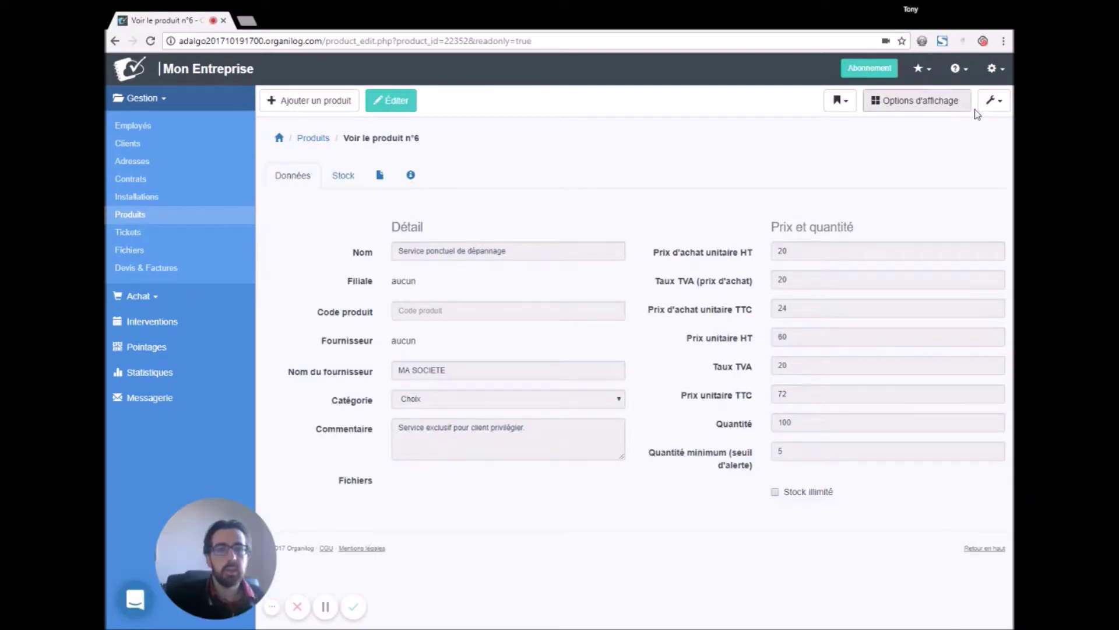
left_click(997, 104)
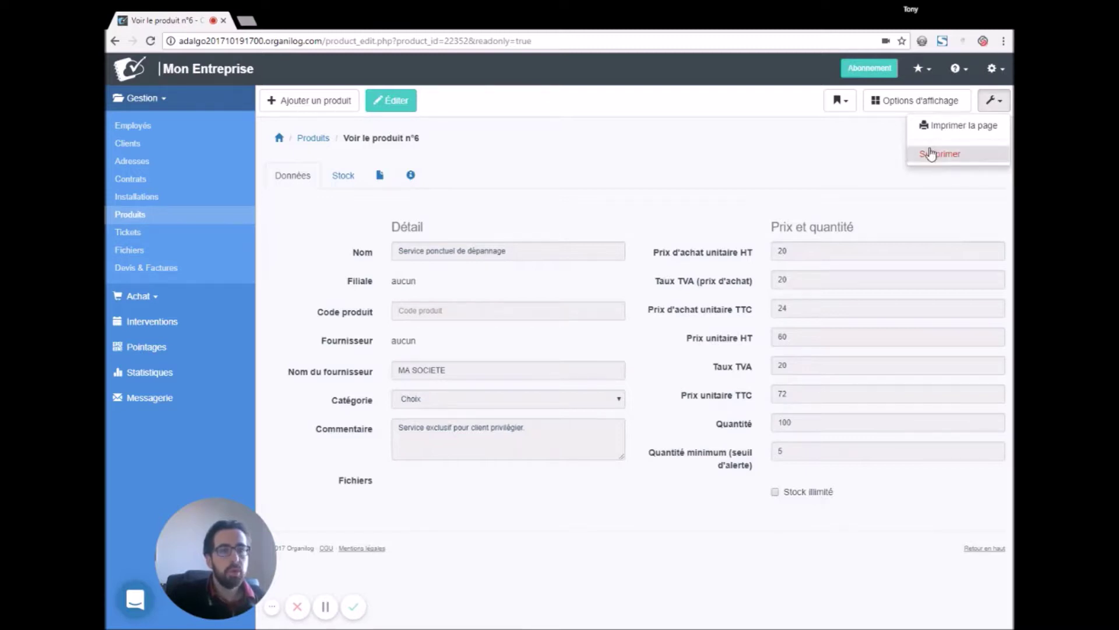
left_click(587, 200)
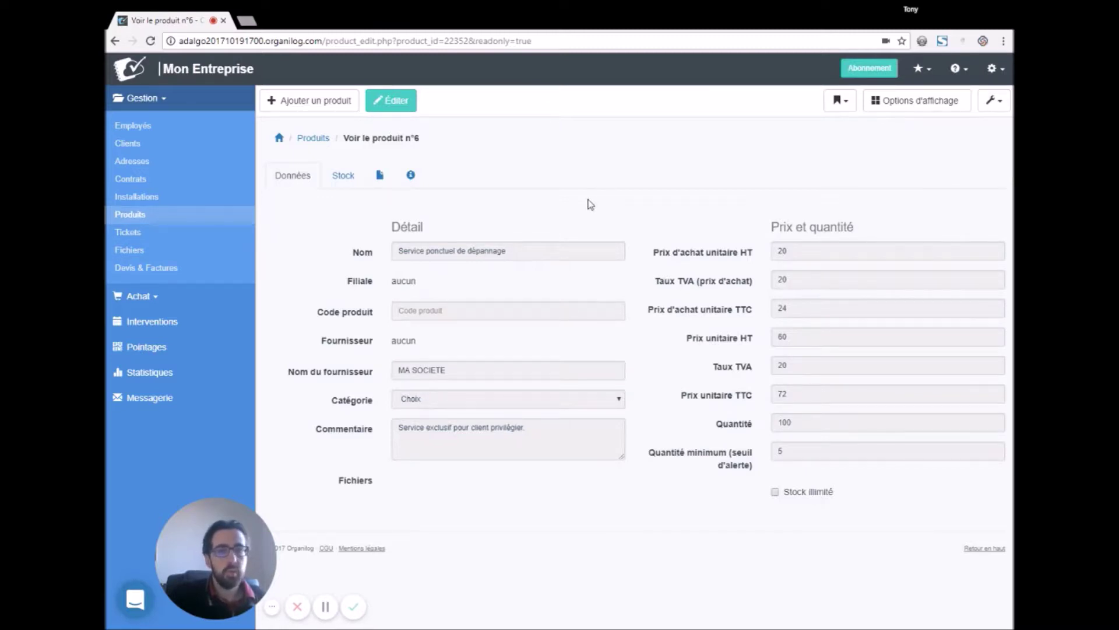
- Open the product "Caméra de surveillance" from the product list and examine its stock movement history
left_click(131, 216)
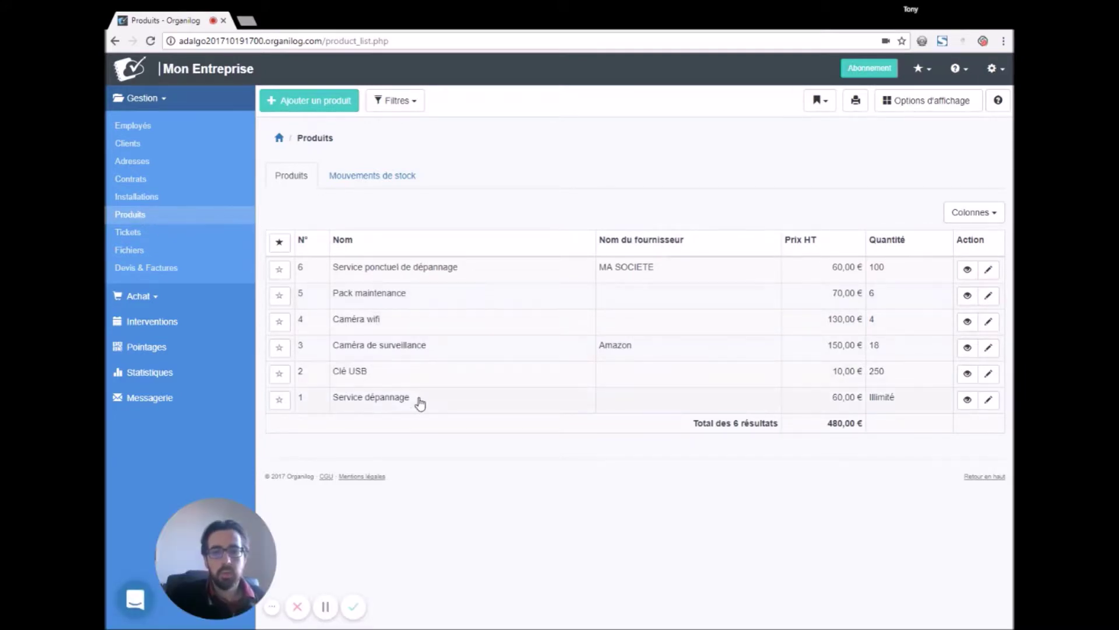
left_click(417, 348)
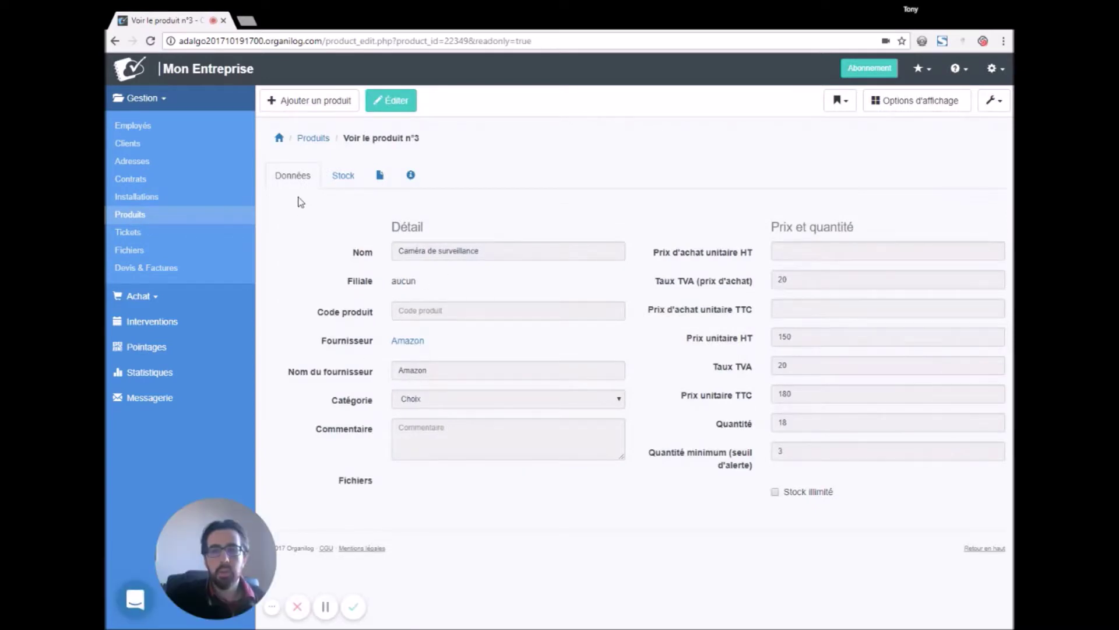
left_click(342, 178)
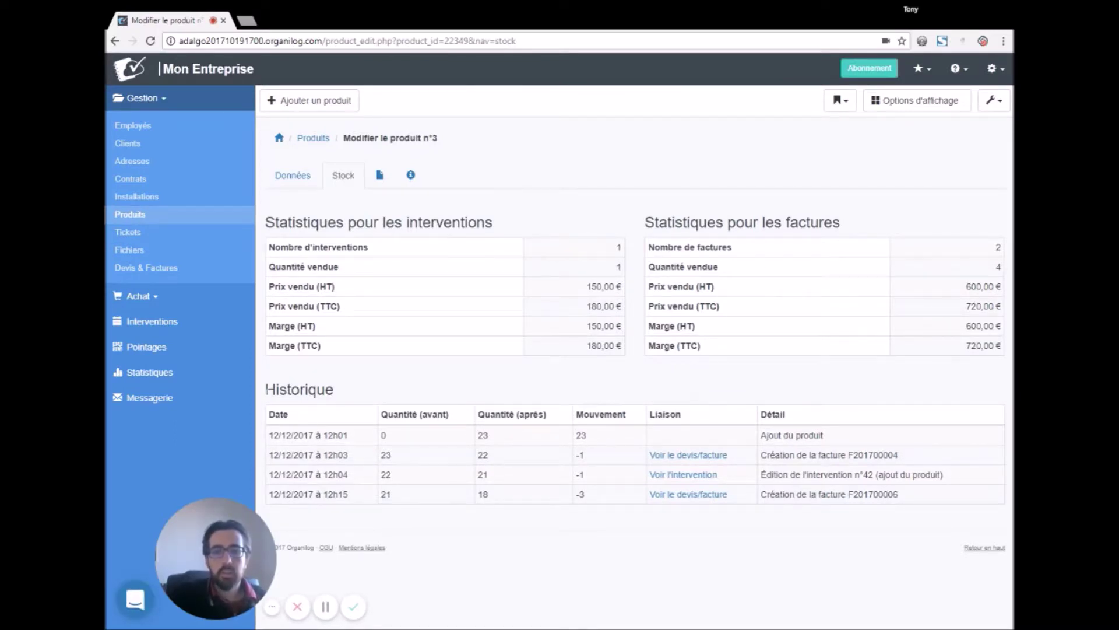
left_click_drag(273, 435, 692, 441)
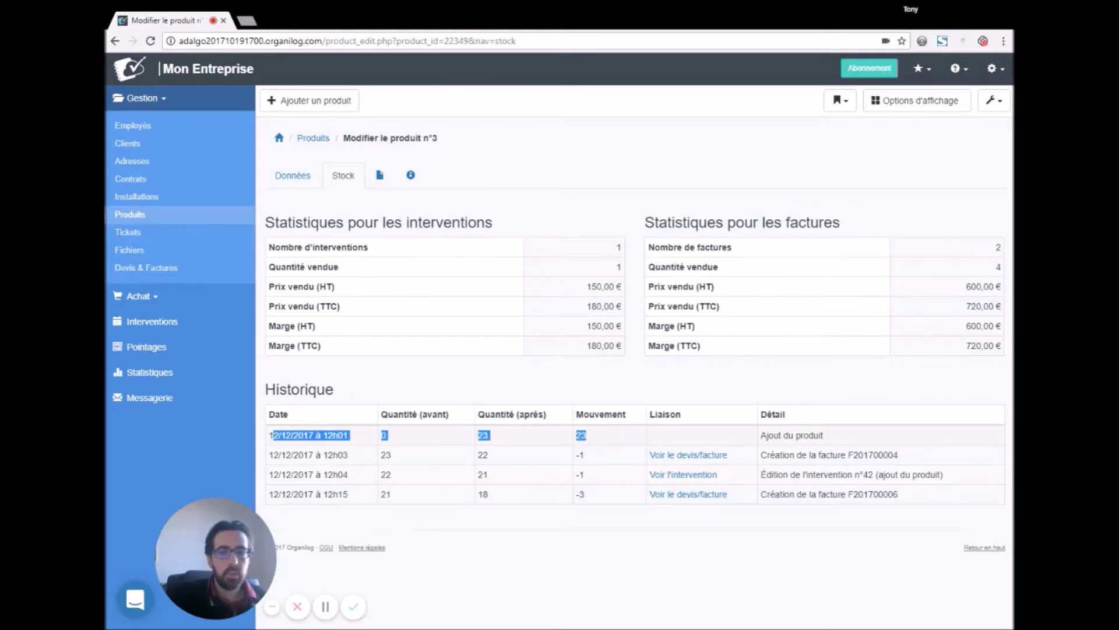
left_click(493, 443)
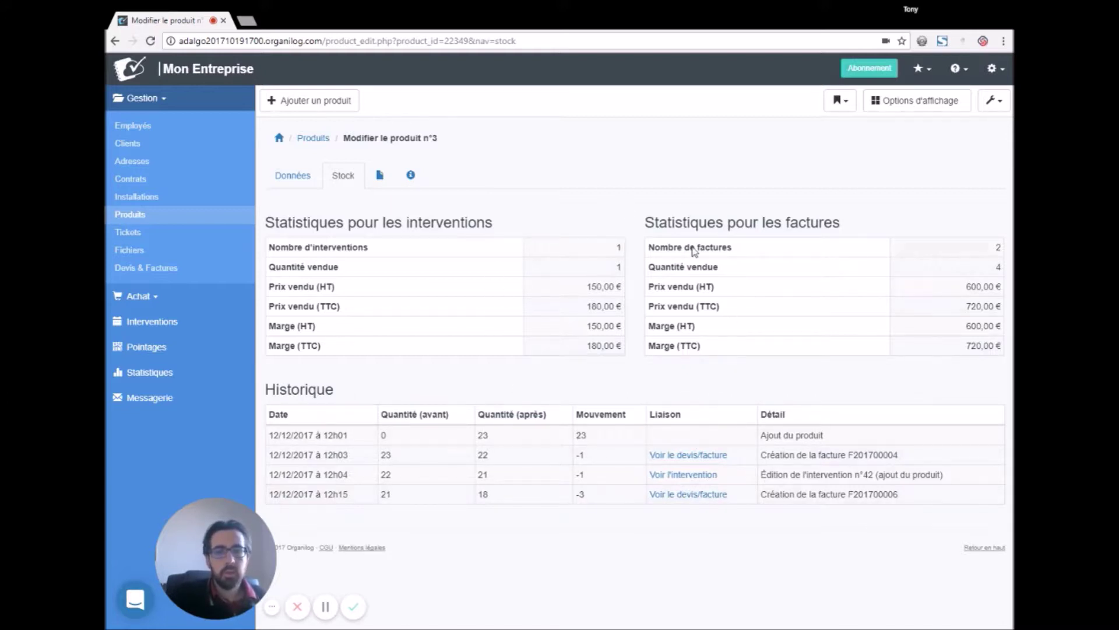
- Examine the intervention and invoice statistics of the surveillance camera product
mouse_move(275, 223)
left_mouse_down()
mouse_move(266, 241)
mouse_move(278, 223)
left_mouse_up()
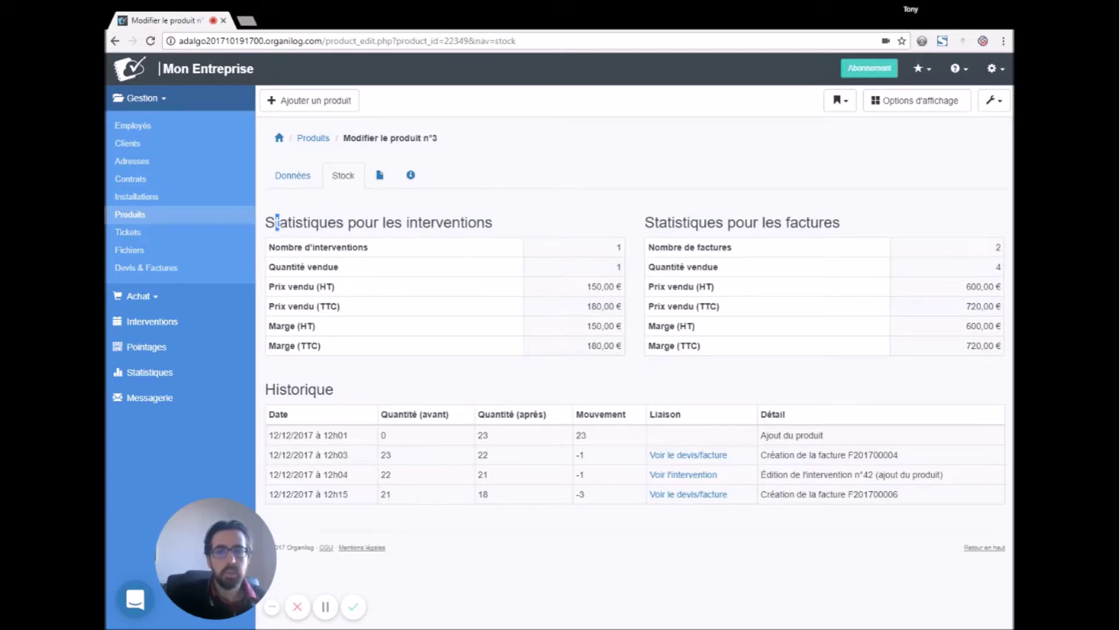
left_click(650, 223)
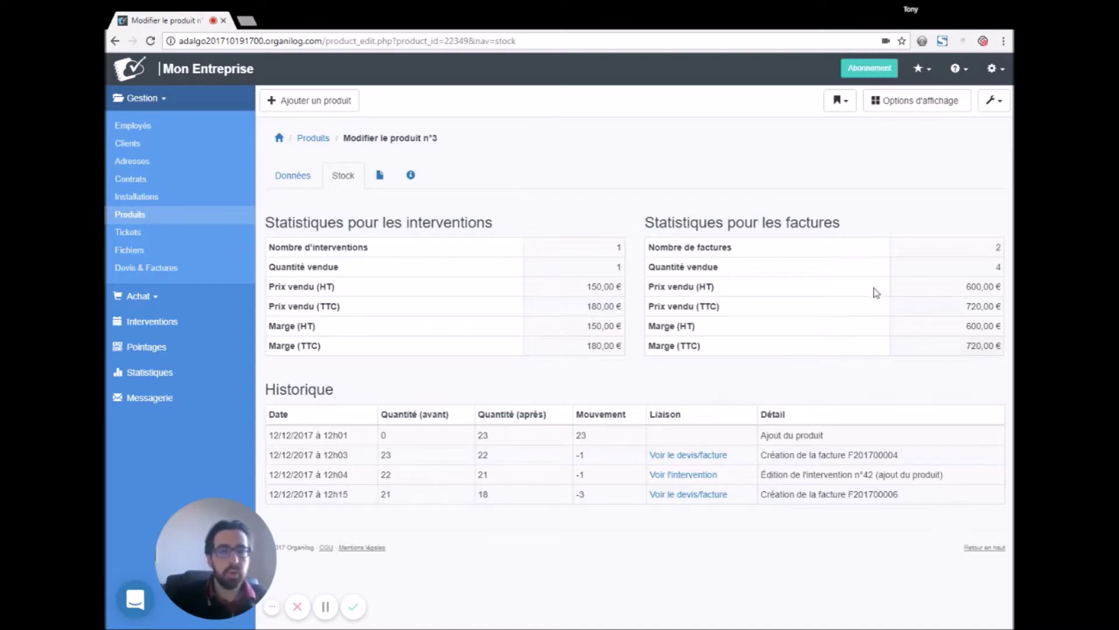
left_click_drag(645, 225, 1006, 351)
left_click_drag(265, 223, 623, 348)
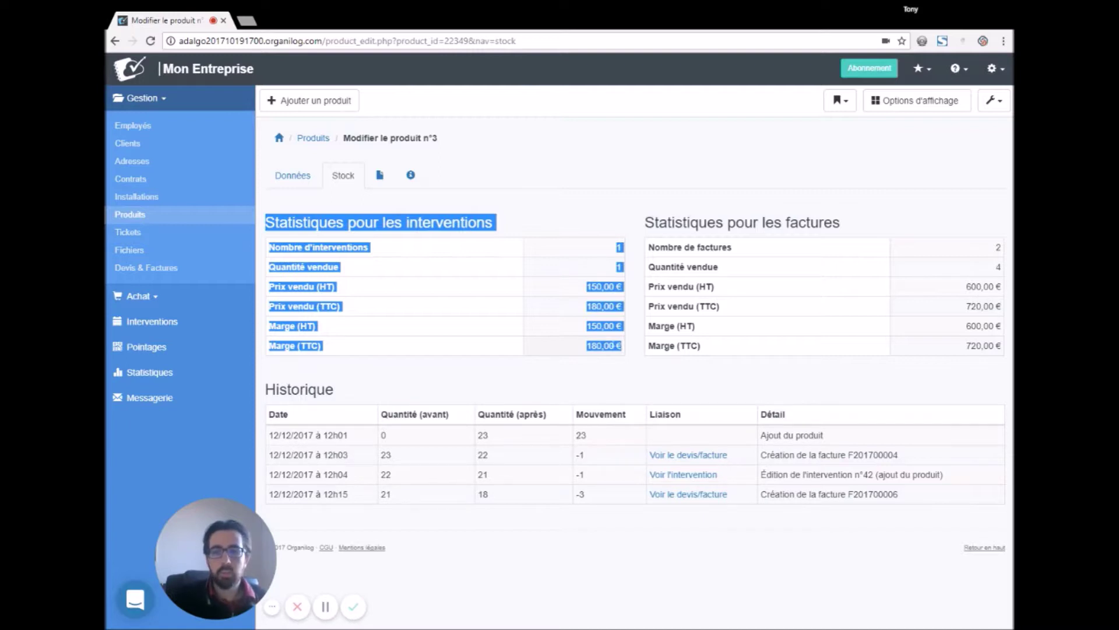
- Open the product "Pack maintenance" from the product list and compare its price data with its stock statistics
left_click(312, 139)
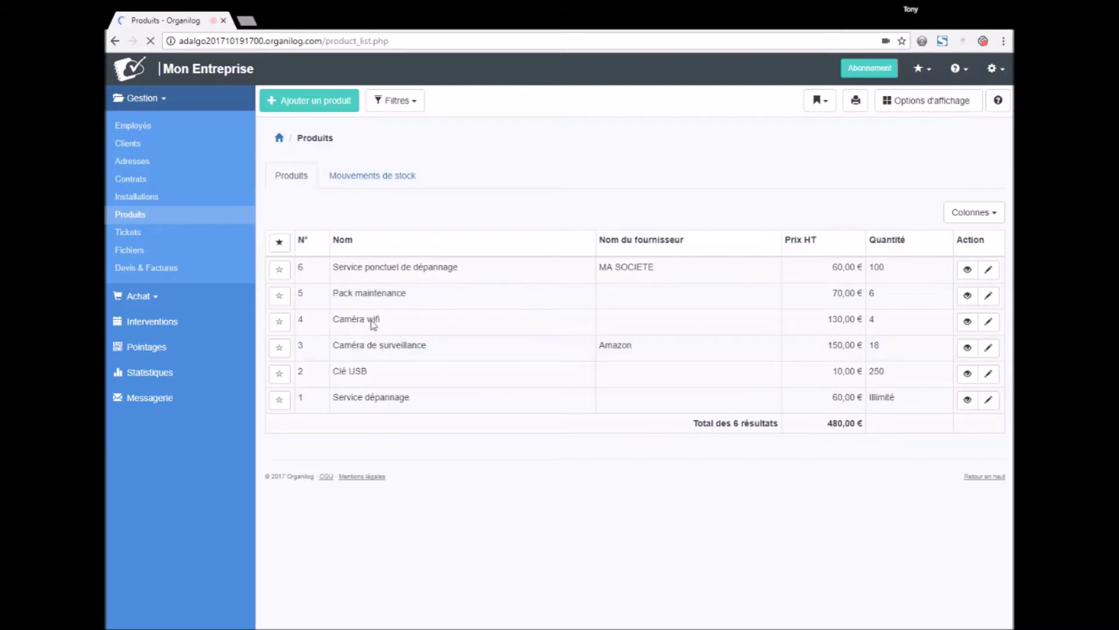
left_click(416, 297)
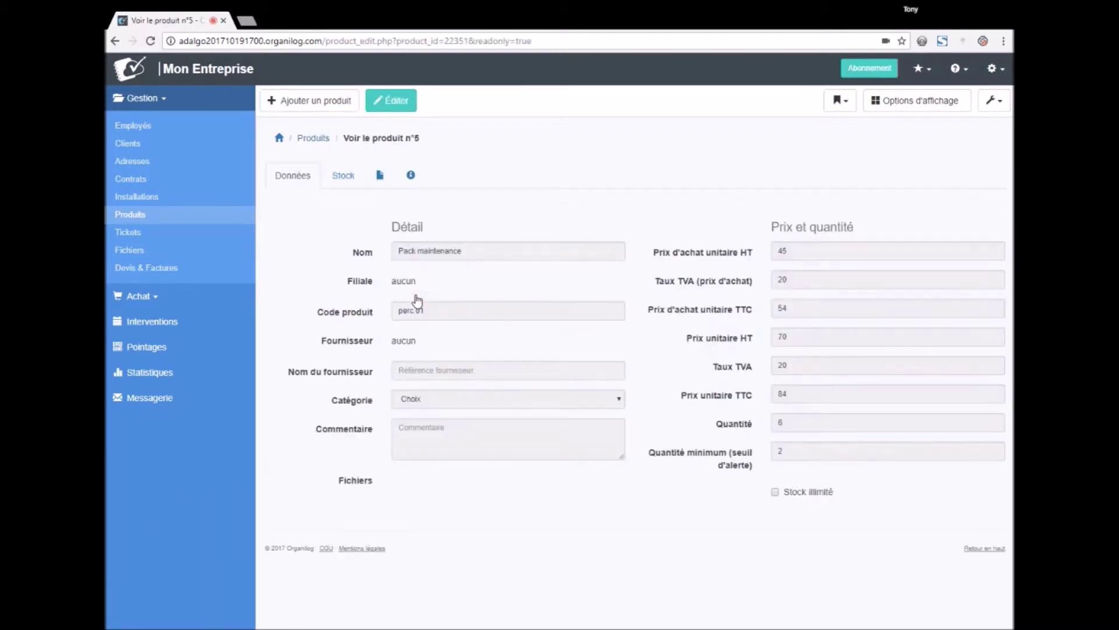
left_click(342, 179)
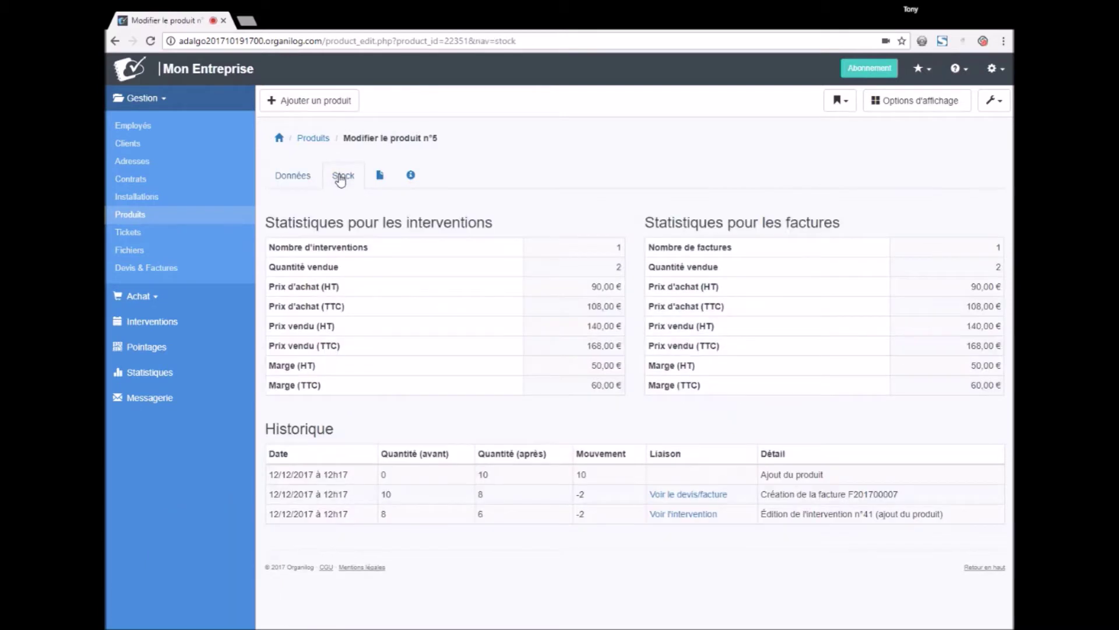
left_click(287, 181)
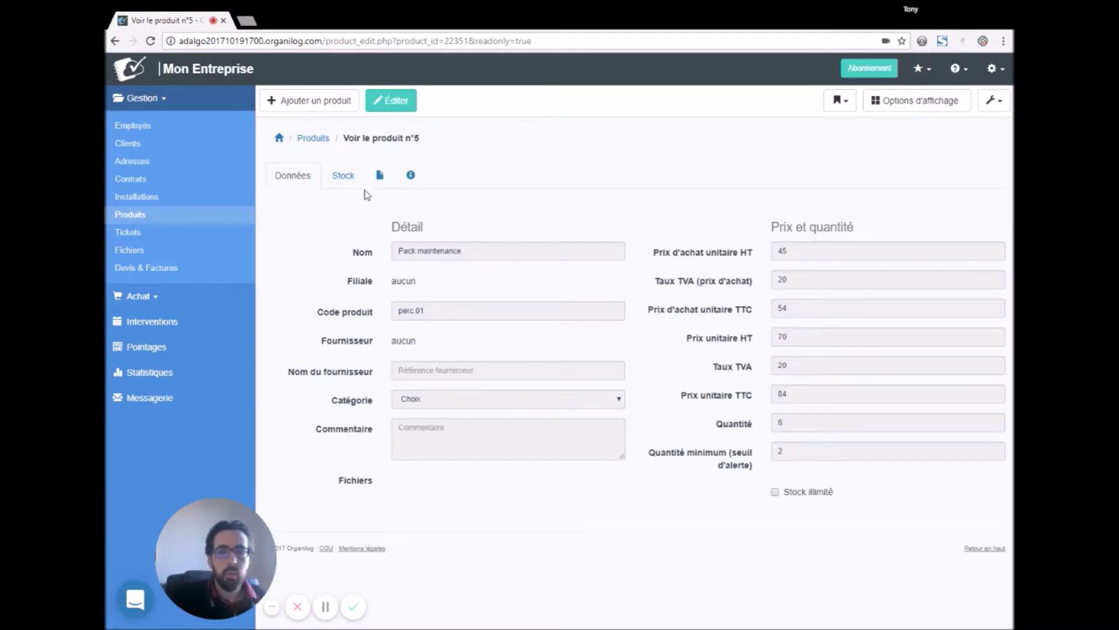
left_click(349, 176)
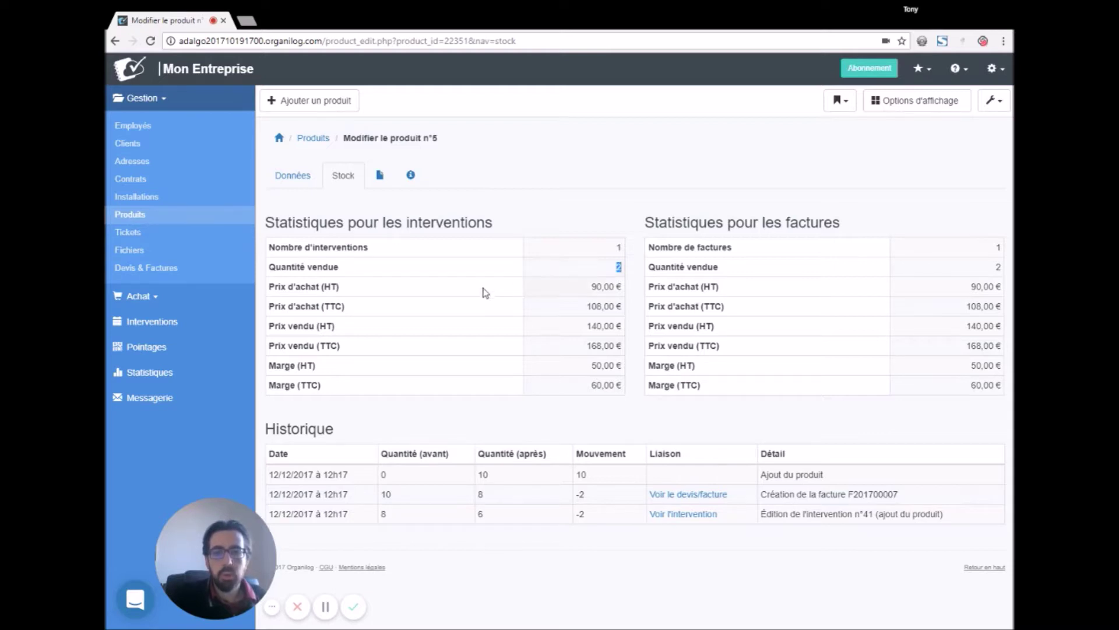
- Examine the purchase price, selling price and margin excluding tax in the intervention statistics of "Pack maintenance"
left_click_drag(591, 287, 622, 291)
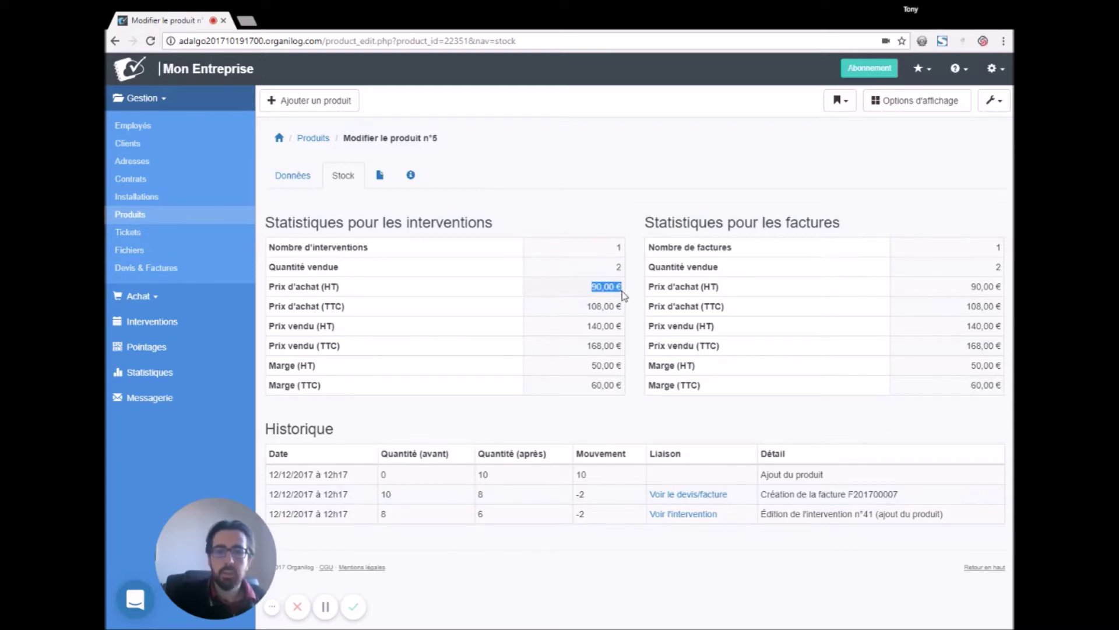
left_click_drag(583, 328, 624, 334)
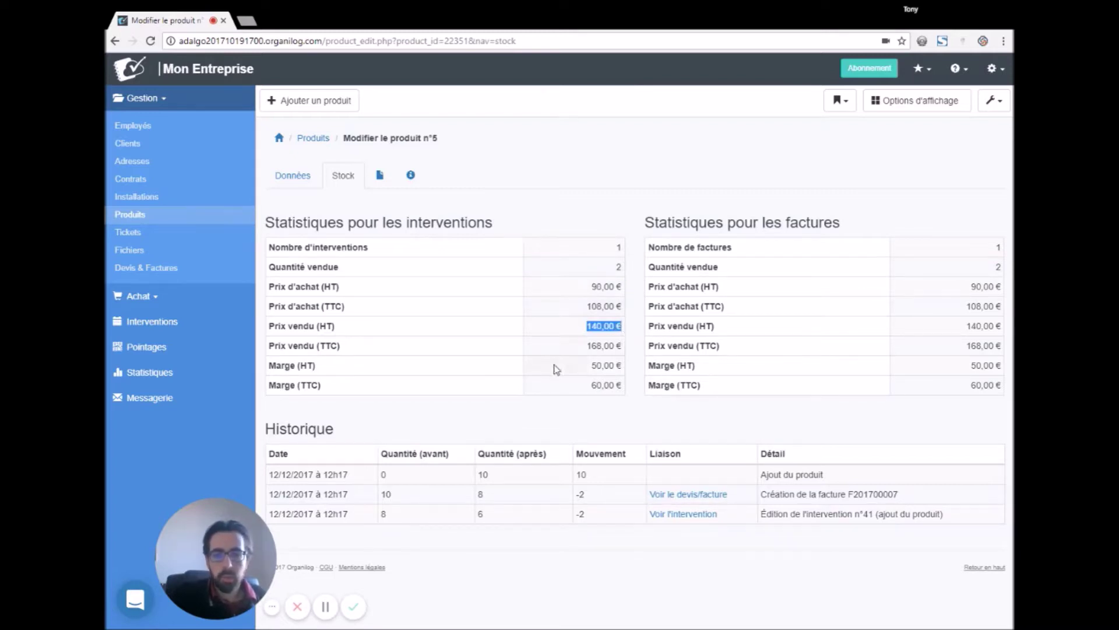
left_click_drag(591, 368, 617, 366)
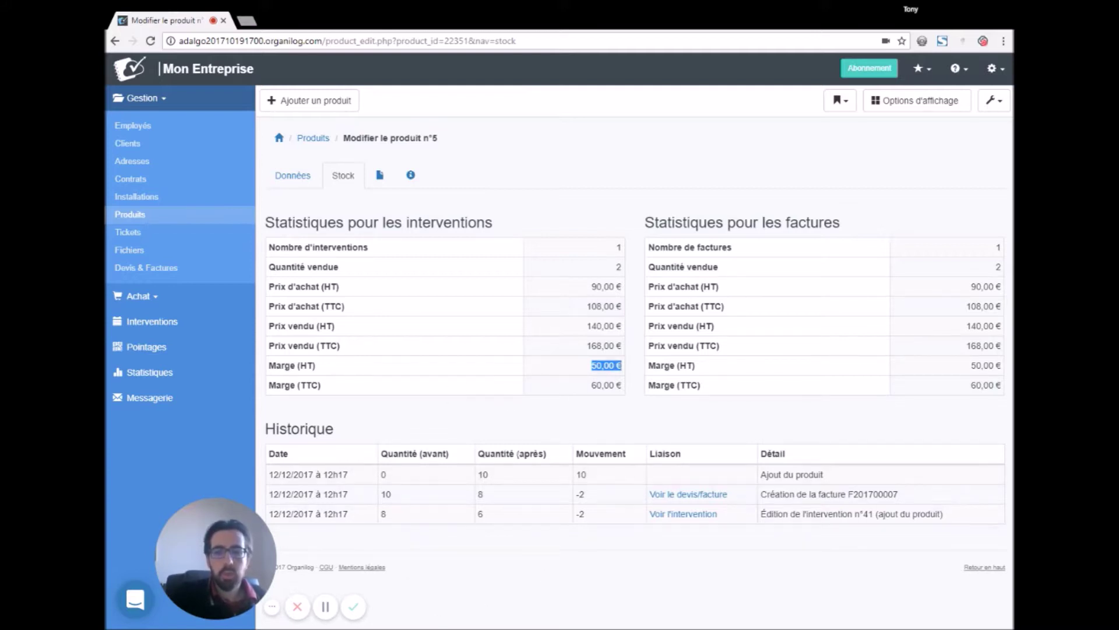
left_click(523, 338)
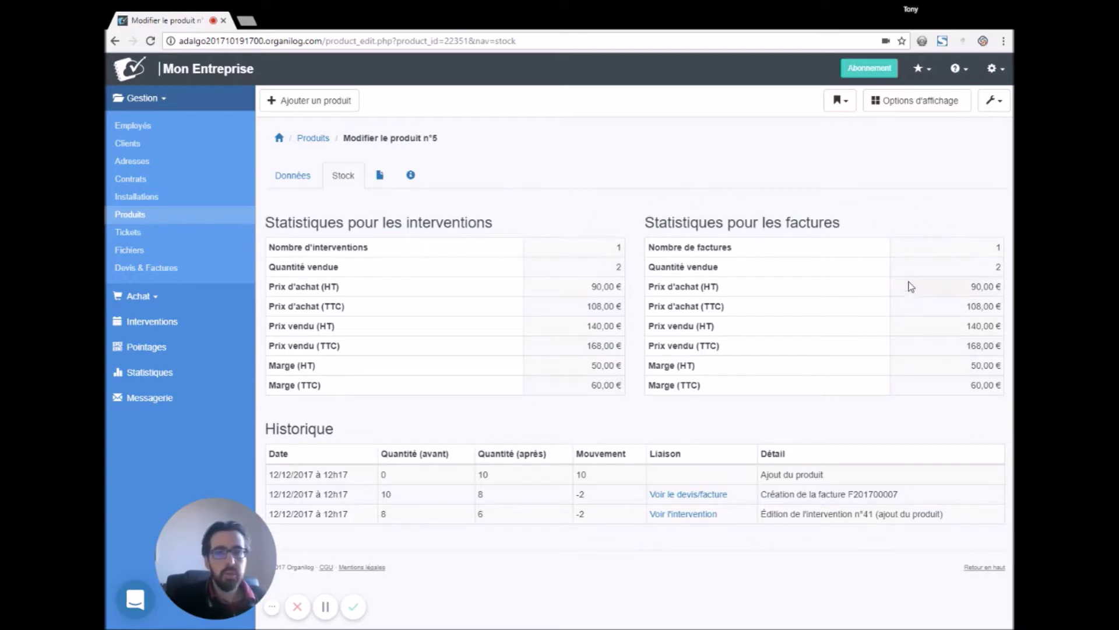
- Start a new invoice and choose Alpha as its client
left_click(151, 275)
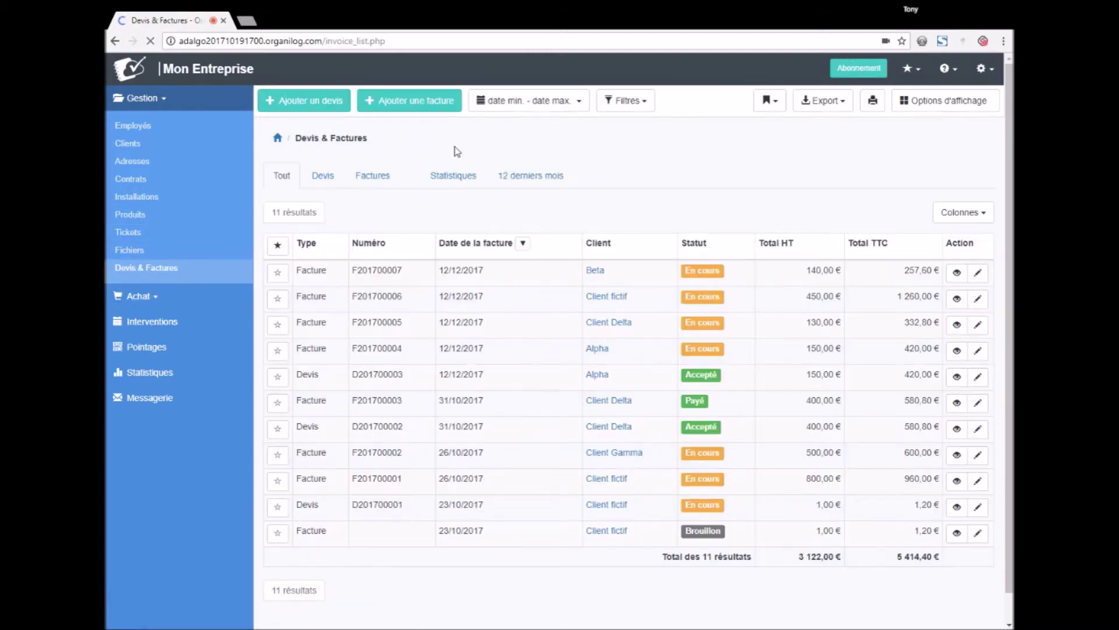
left_click(411, 108)
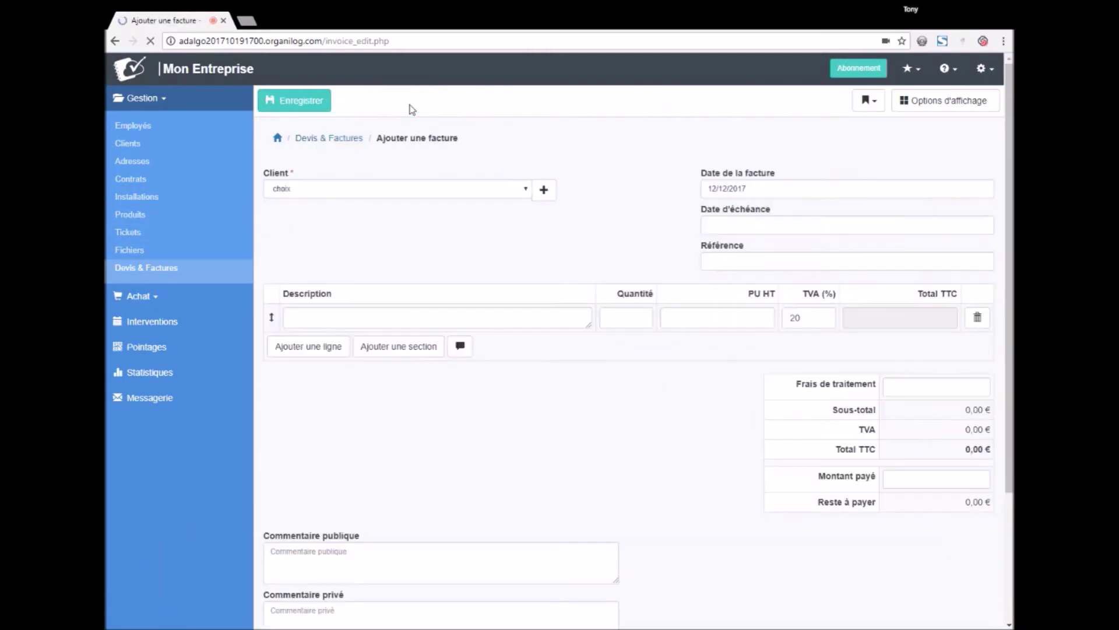
left_click(347, 198)
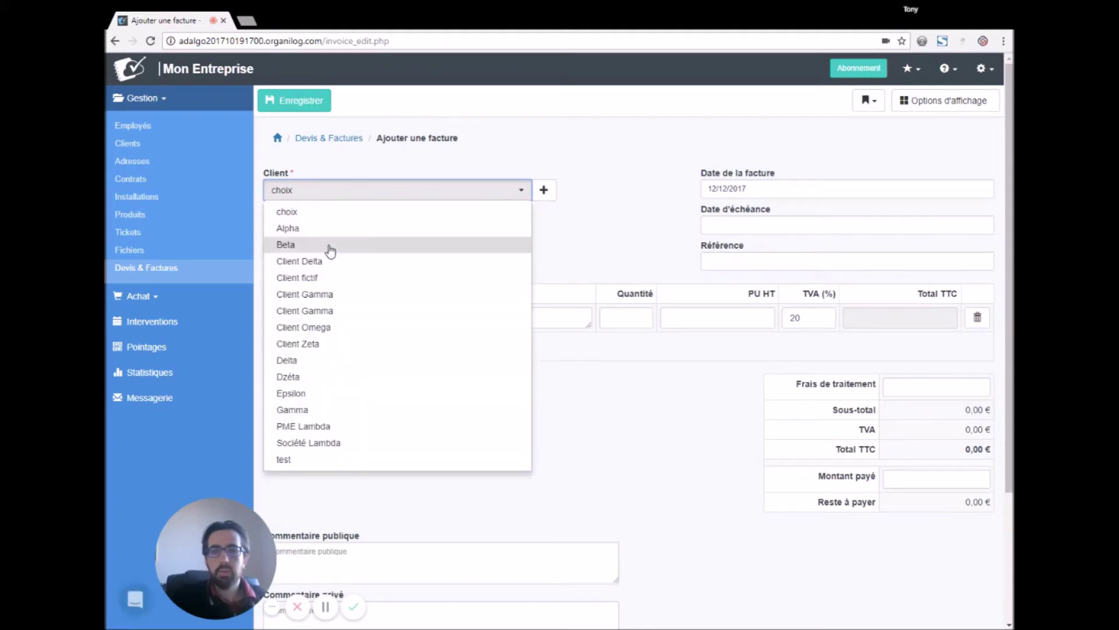
left_click(322, 234)
- Add the product "Pack maintenance" as the invoice line and save the invoice as in progress (Facture en cours)
left_click(337, 318)
type("pack")
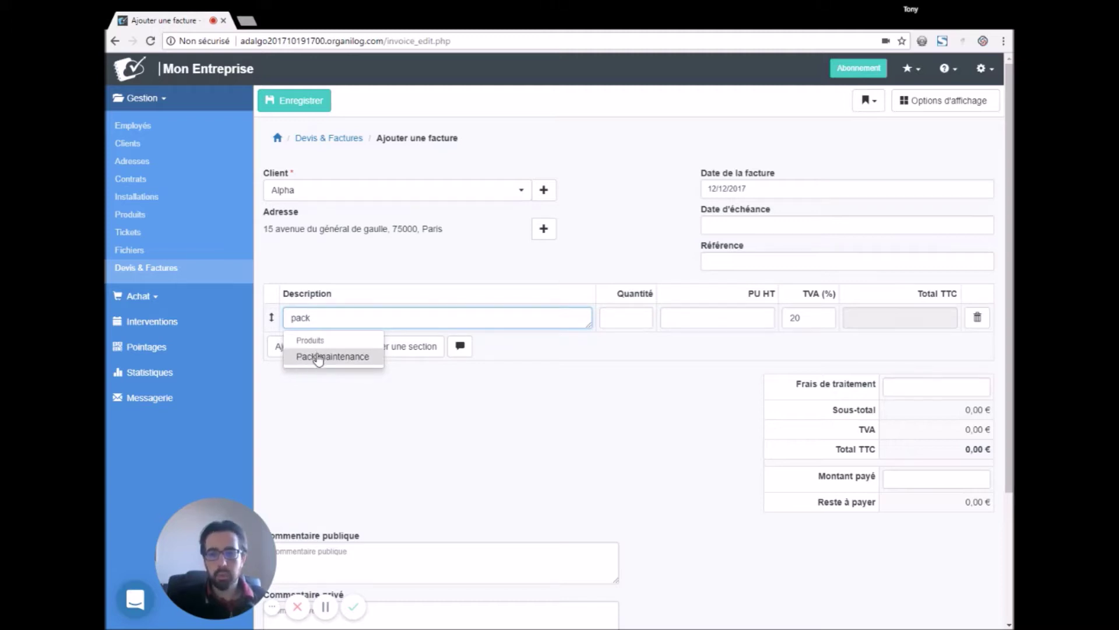
left_click(319, 357)
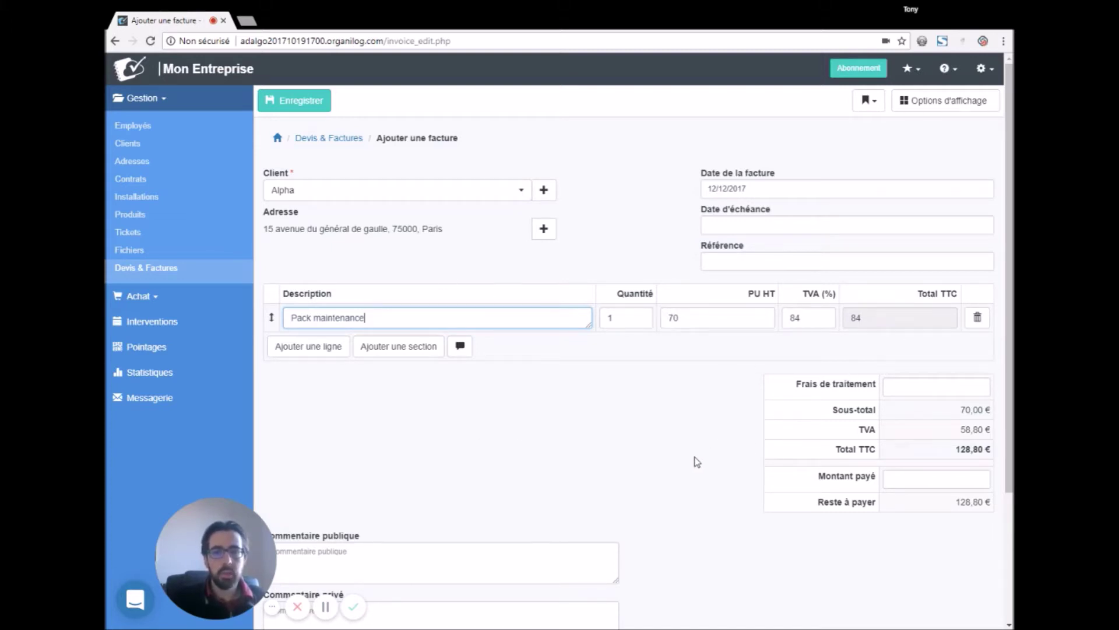
scroll(697, 462, "down", 3)
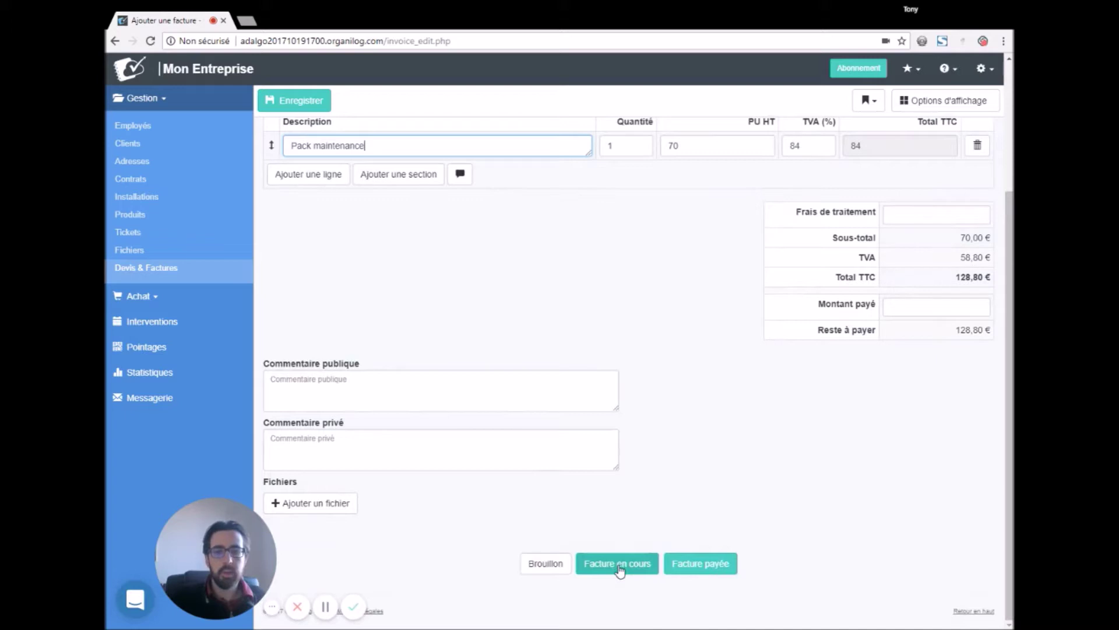
left_click(618, 564)
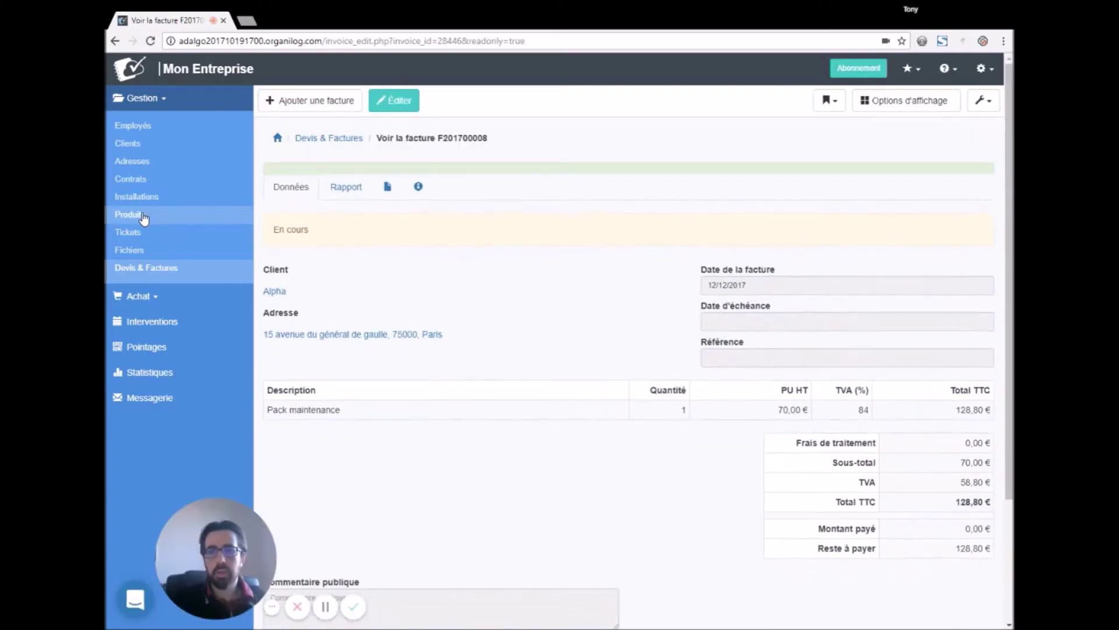
- Check the quantity and stock history of "Pack maintenance", and open the invoice linked to its latest stock movement
left_click(142, 216)
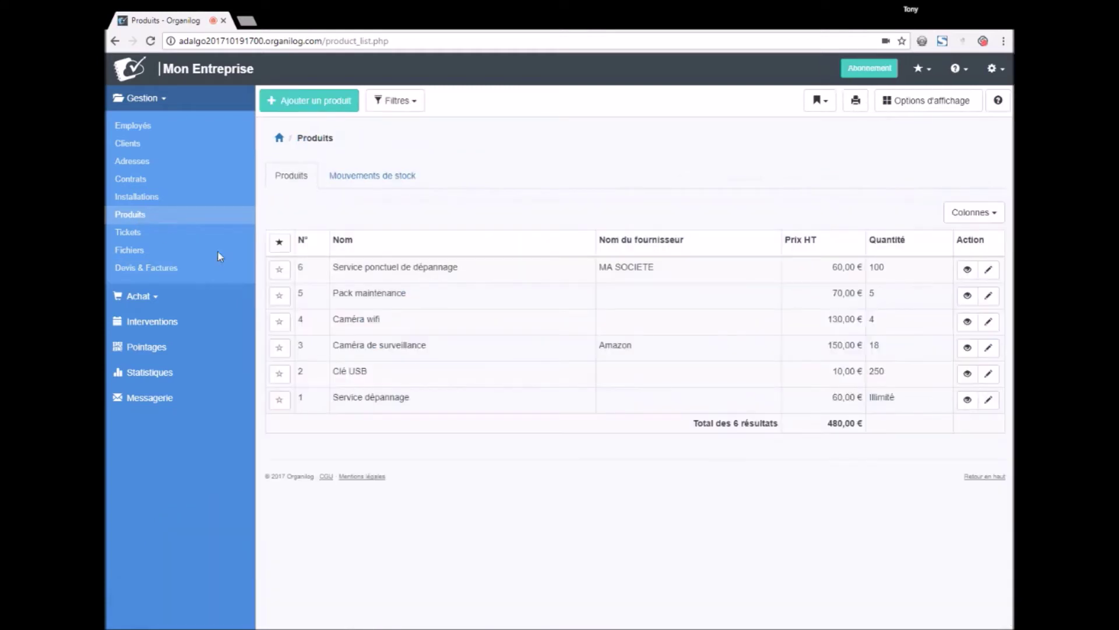
left_click(429, 297)
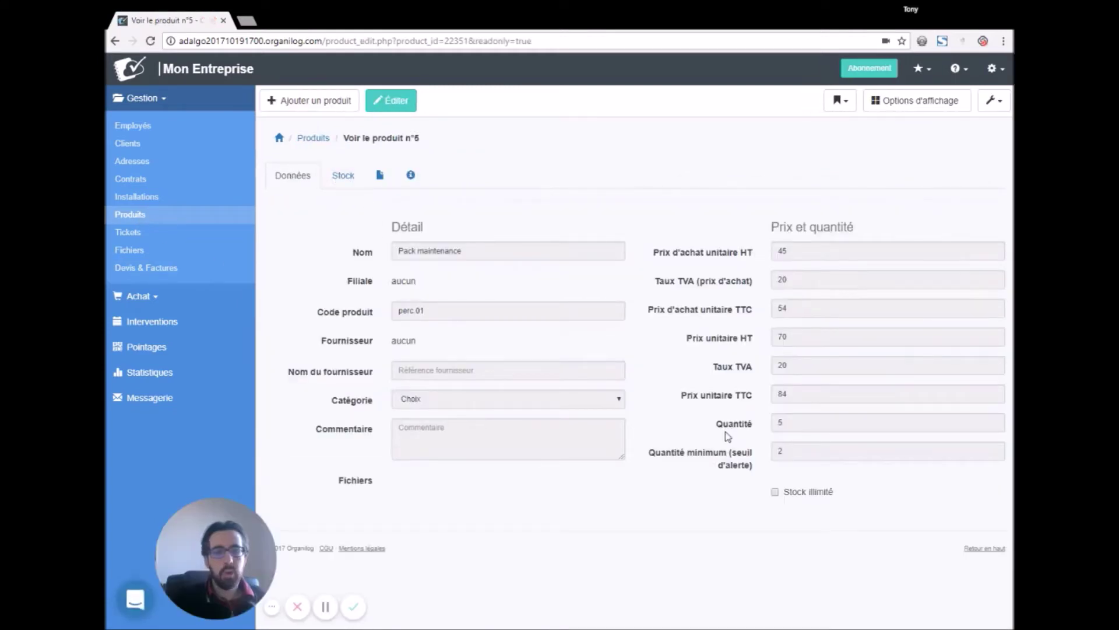
left_click(337, 177)
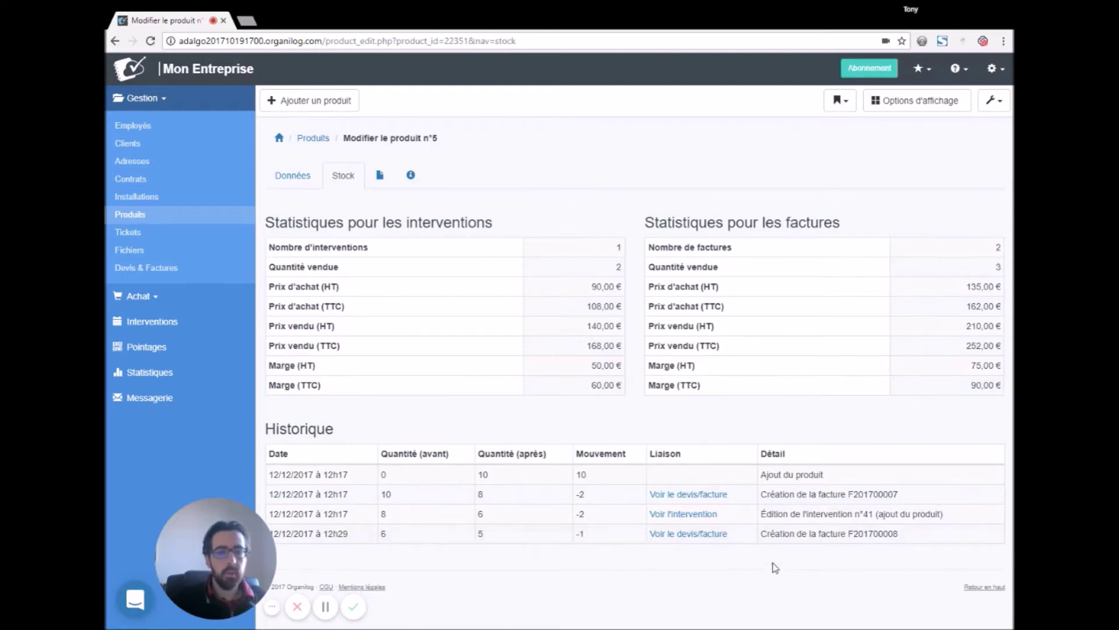
left_click(705, 538)
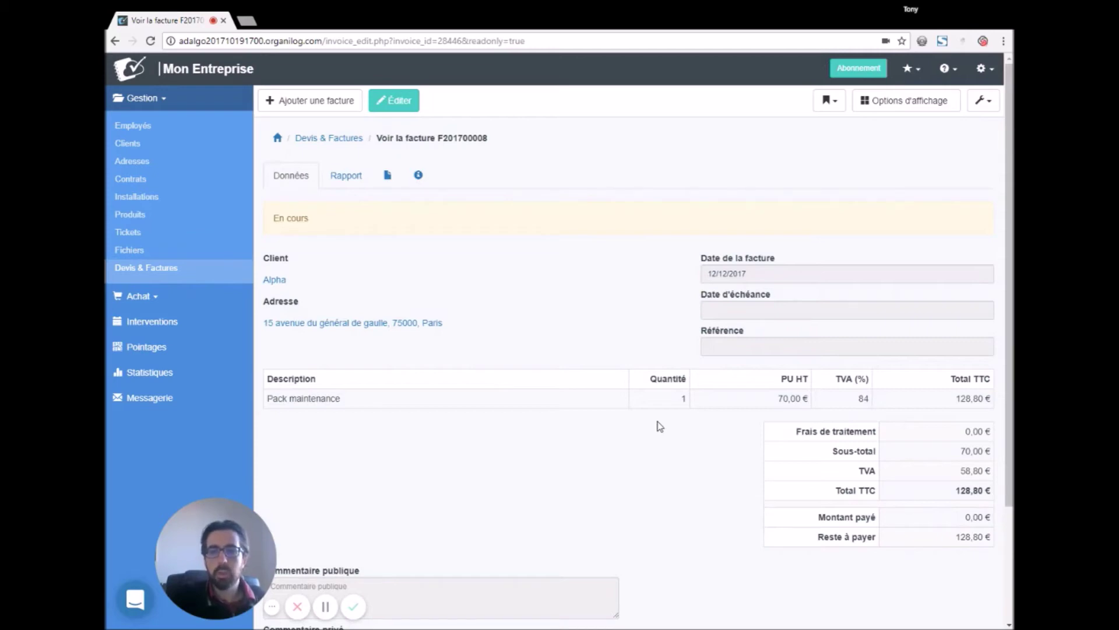
- Start a new intervention and check in its display options whether the Produits section is enabled
left_click(136, 321)
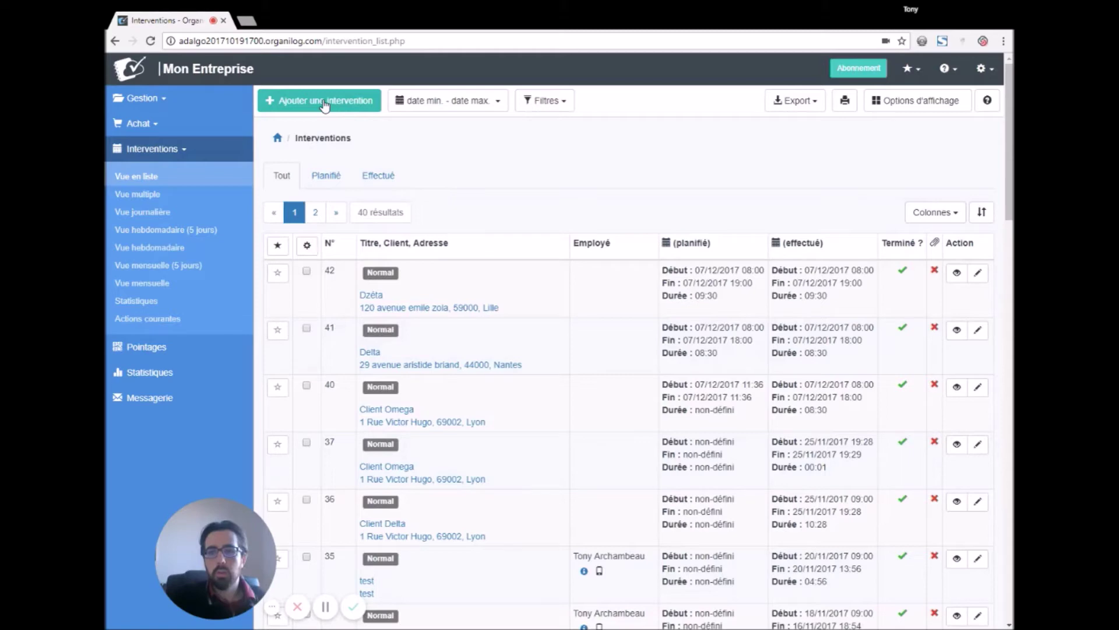
left_click(324, 101)
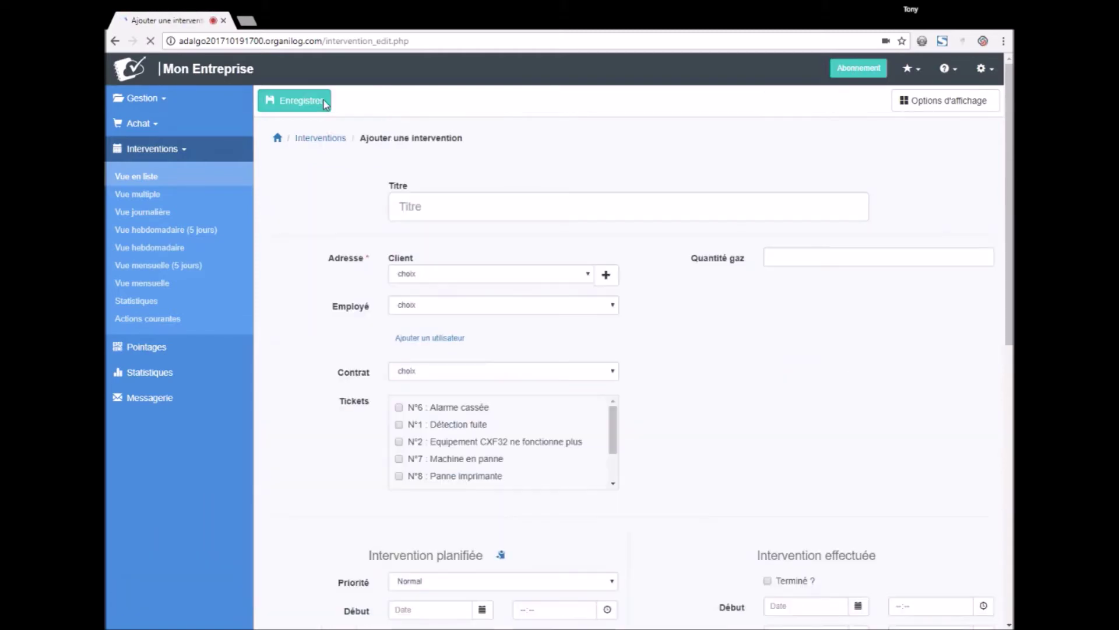
left_click(947, 105)
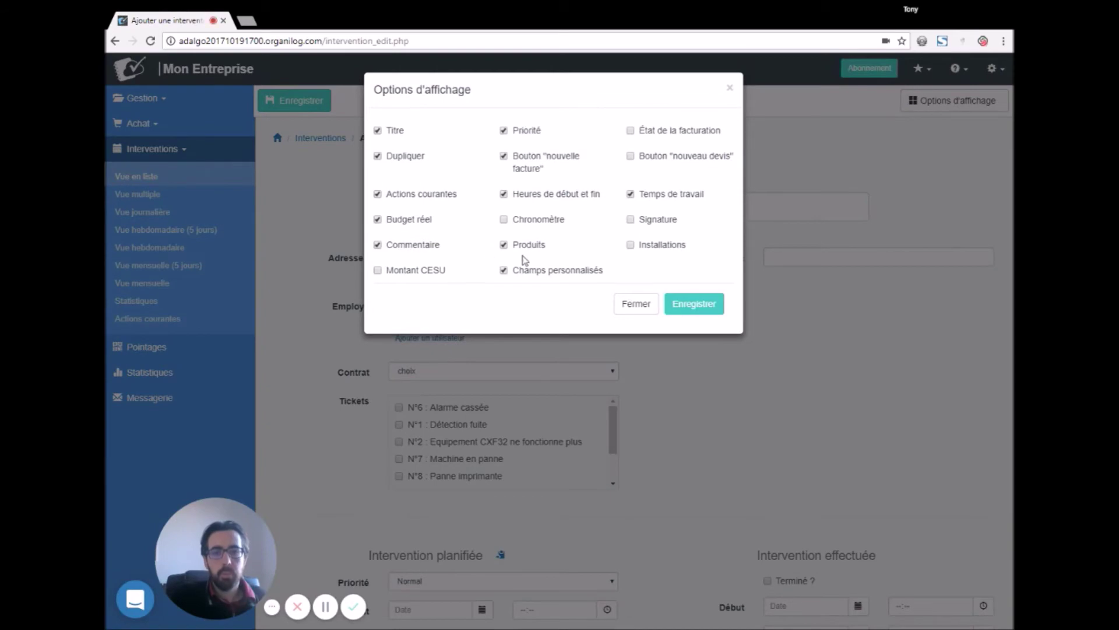
left_click(730, 88)
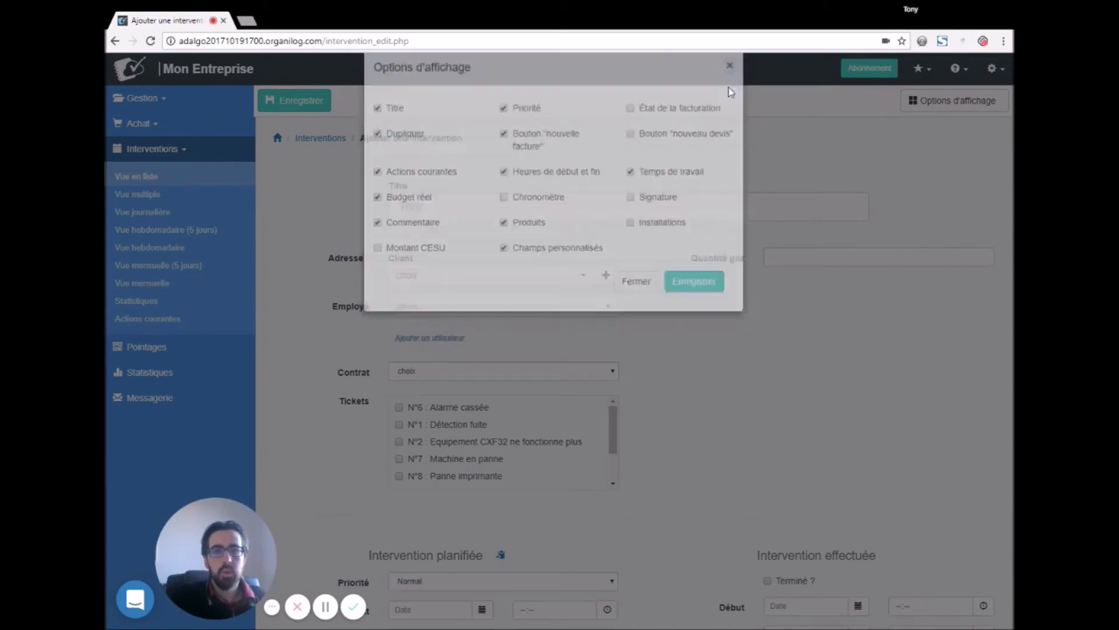
- Choose "Service ponctuel de dépannage" as the product line of the new intervention
scroll(671, 379, "down", 8)
scroll(674, 386, "down", 2)
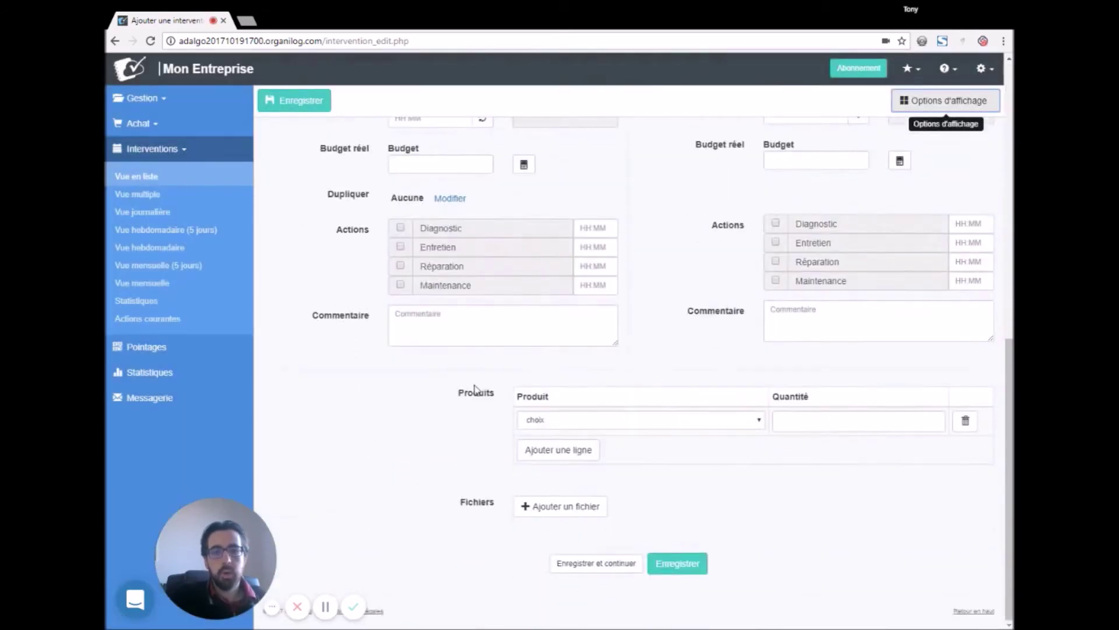
left_click(575, 499)
left_click(805, 424)
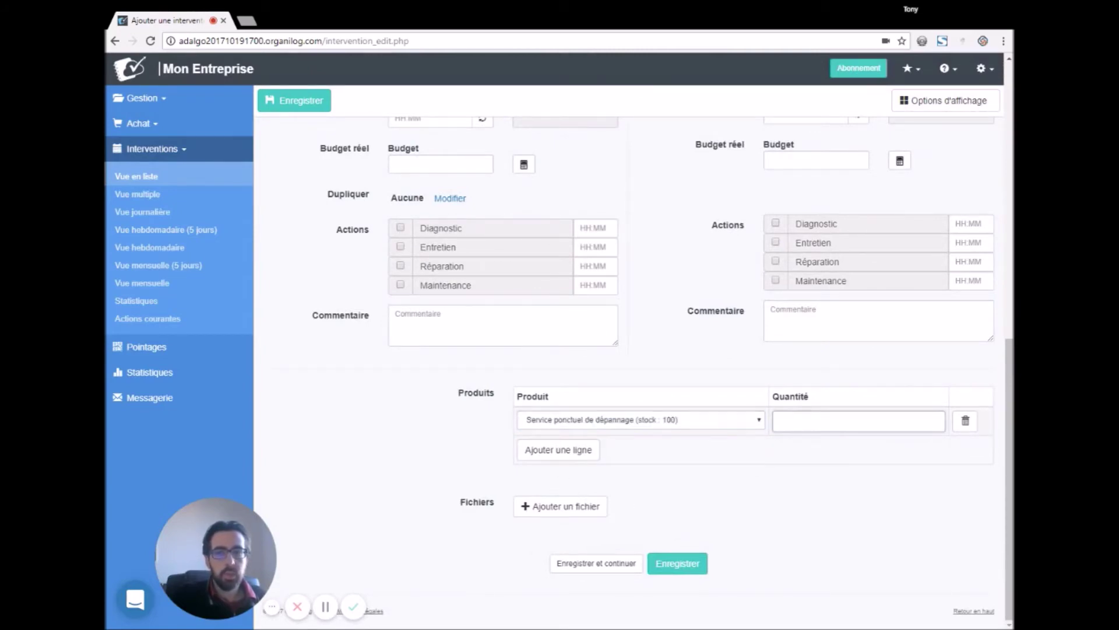
- Create and save a new supplier named "Fournisseur A"
left_click(159, 127)
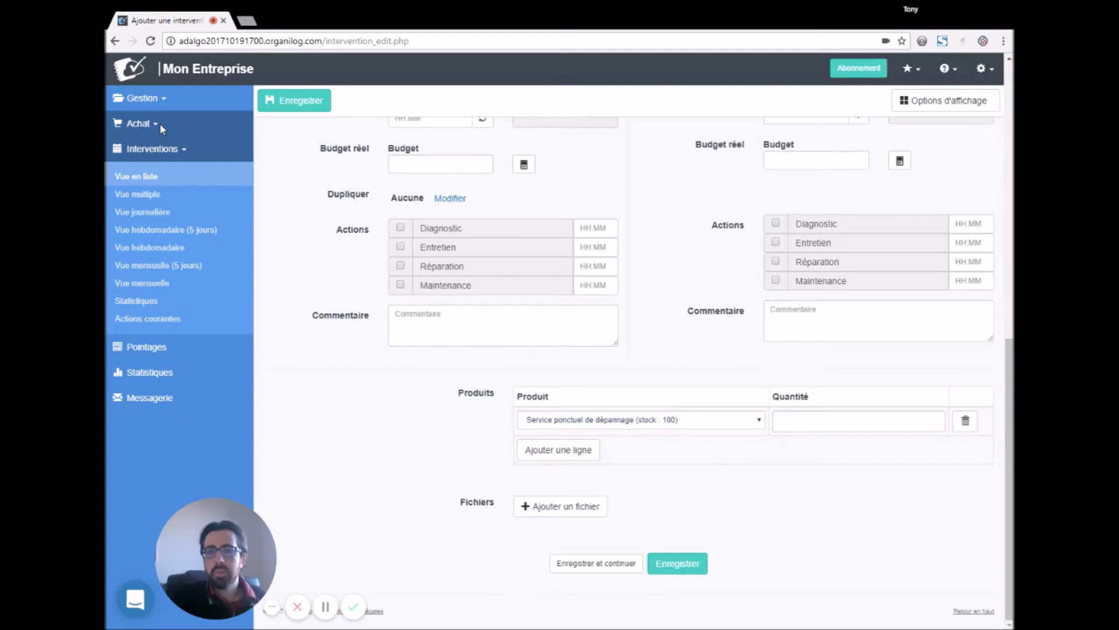
left_click(132, 170)
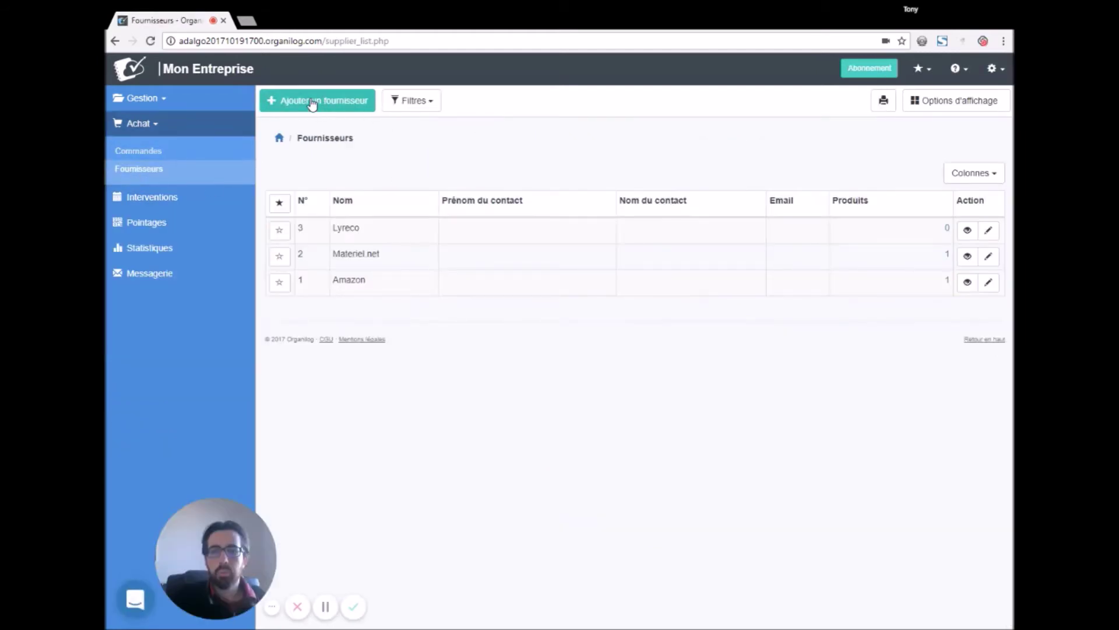
left_click(313, 103)
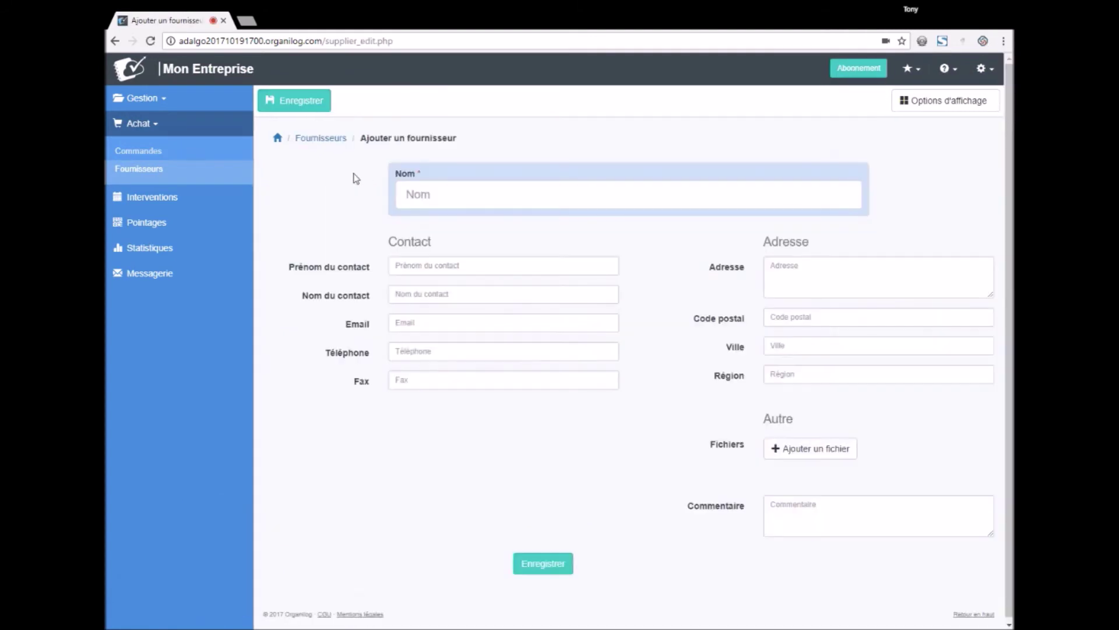
type("Fourn")
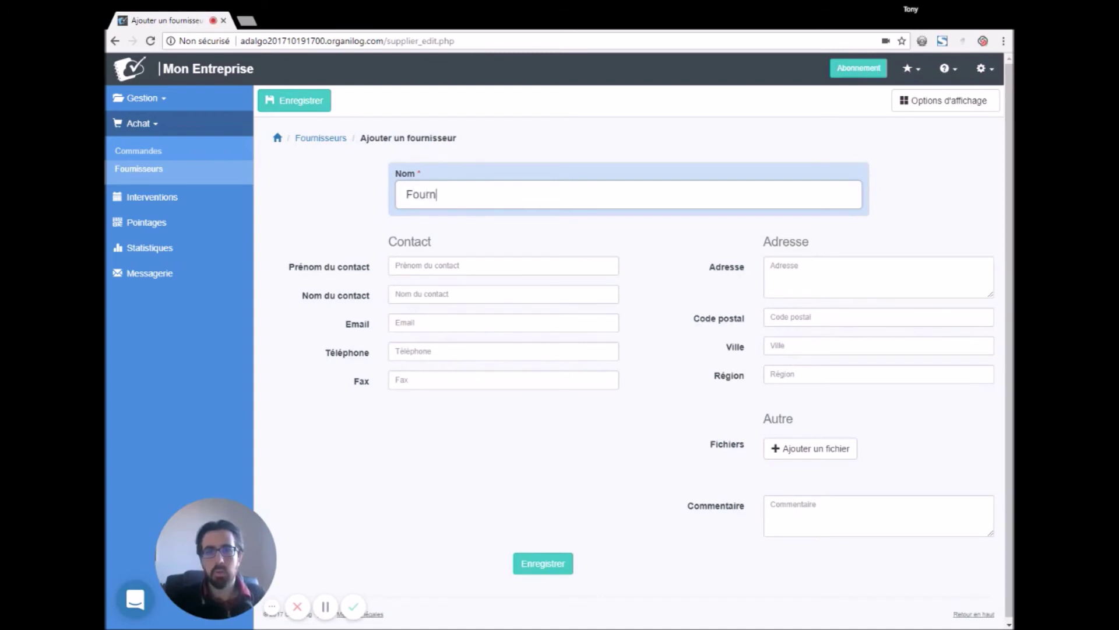
type("isseur A")
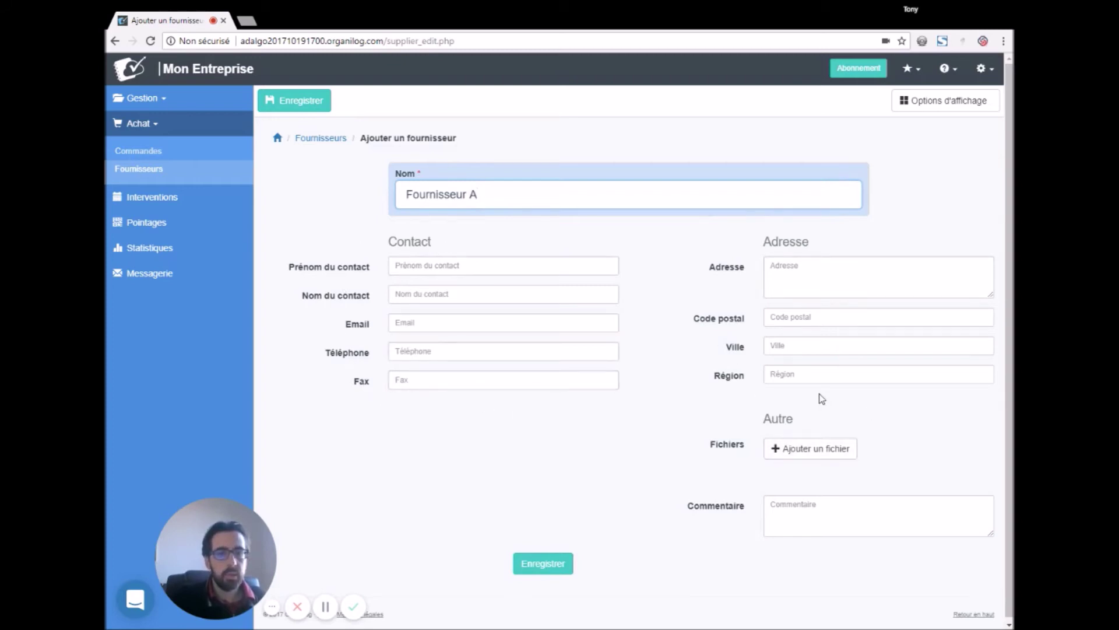
left_click(548, 564)
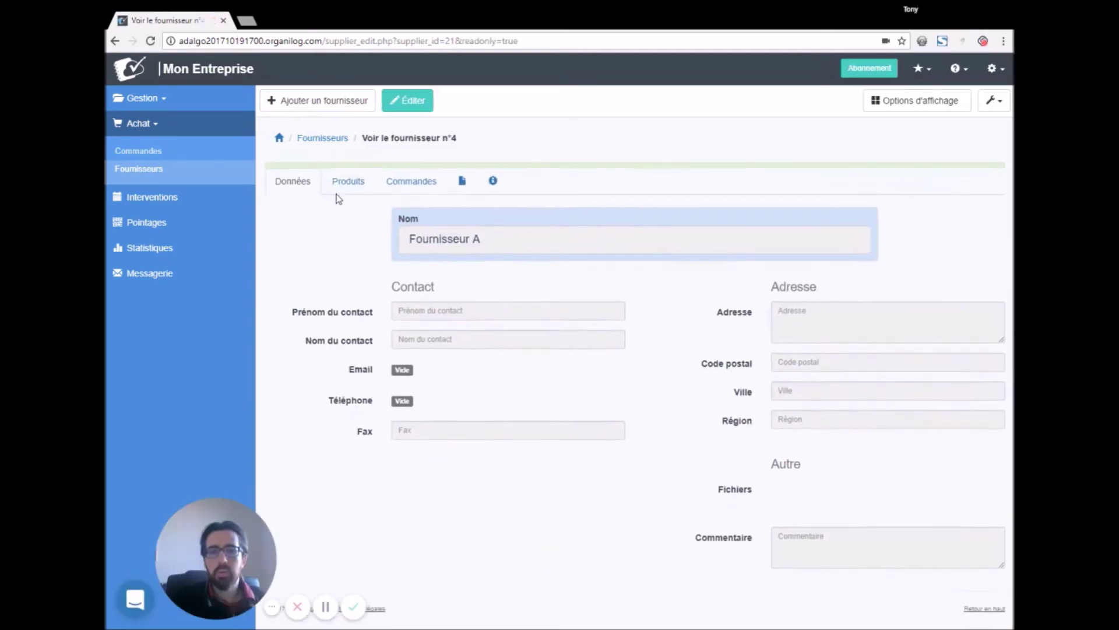
- Check the products and orders linked to "Fournisseur A", and view the list of all purchase orders
left_click(346, 178)
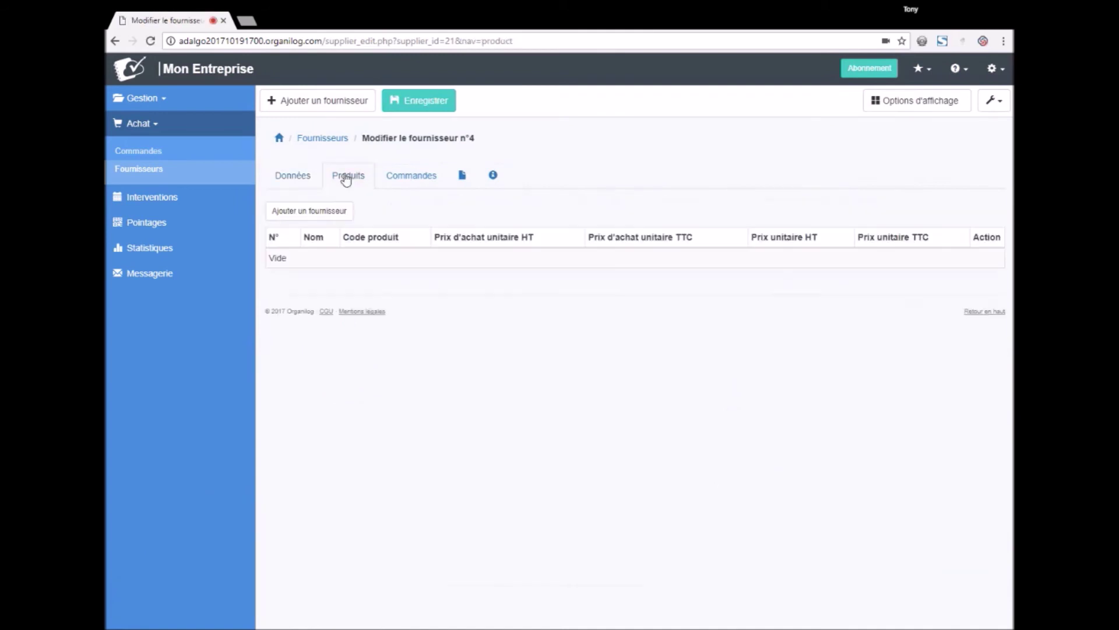
left_click(403, 174)
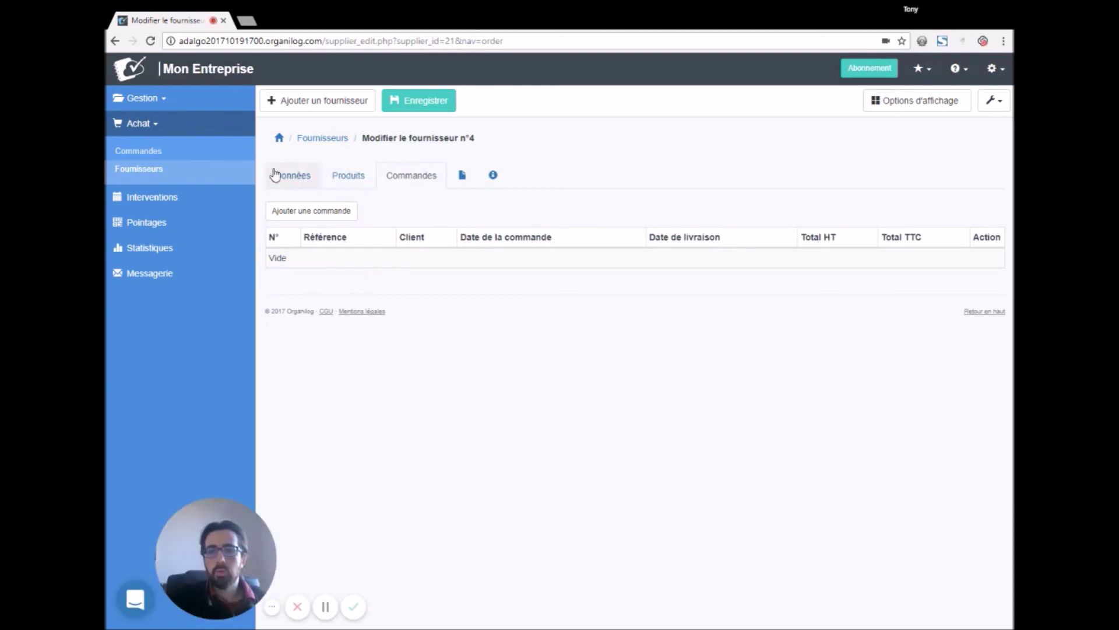
left_click(360, 174)
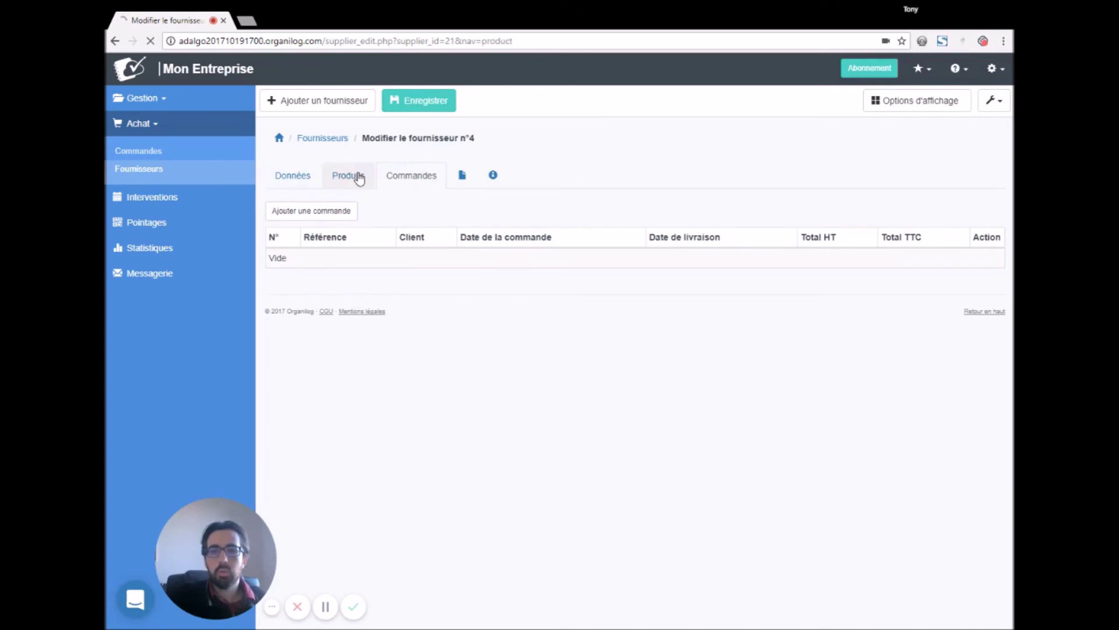
left_click(157, 150)
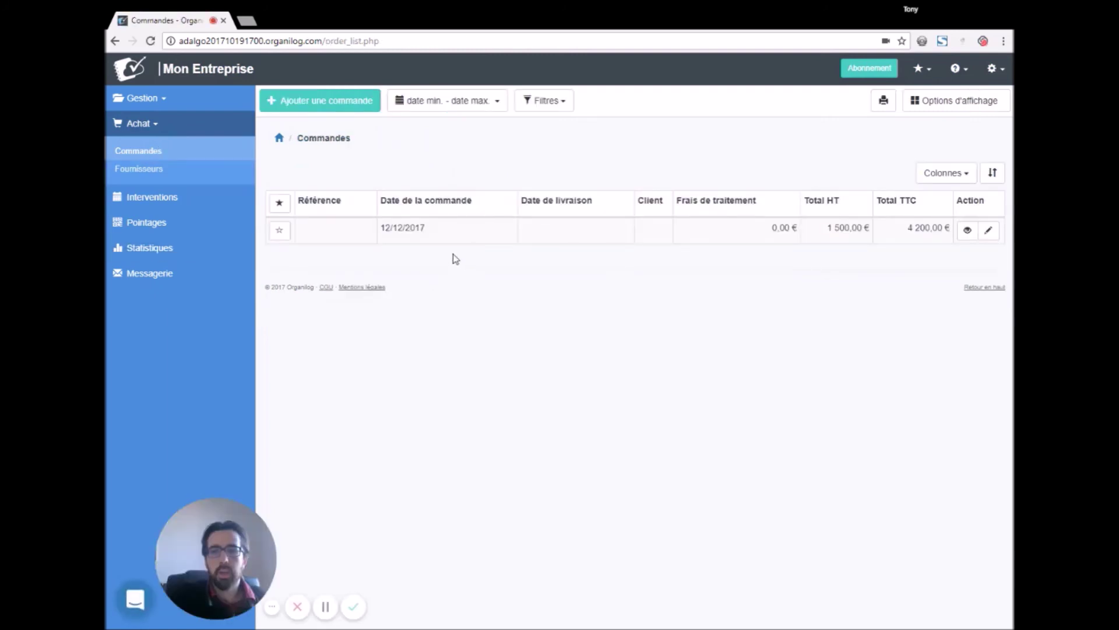
- Open the supplier Amazon and view the products linked to it
left_click(156, 169)
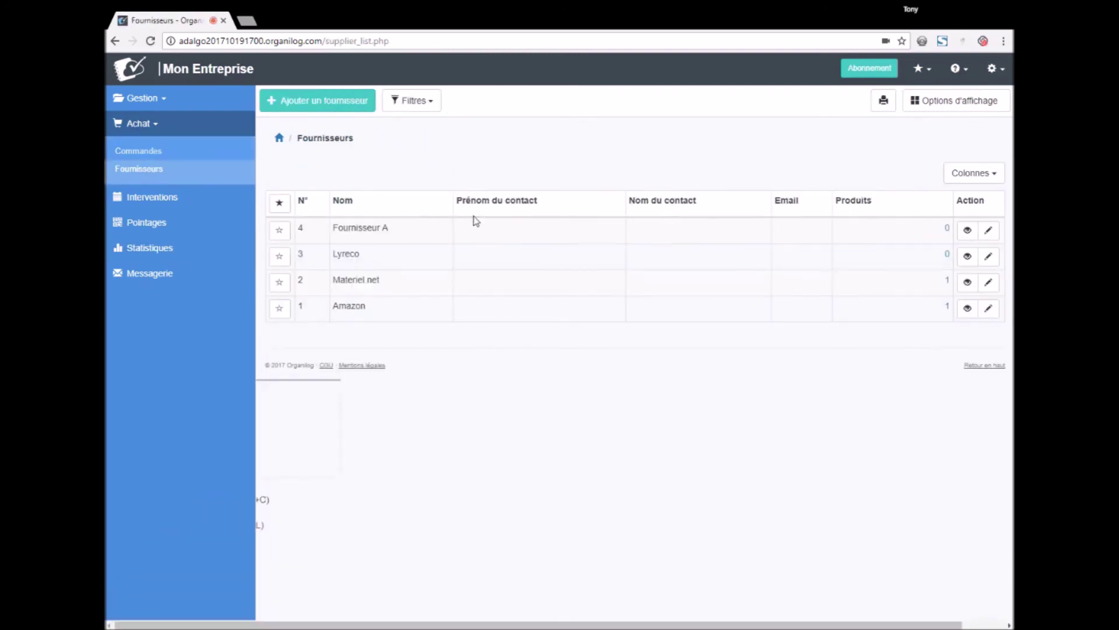
left_click(570, 311)
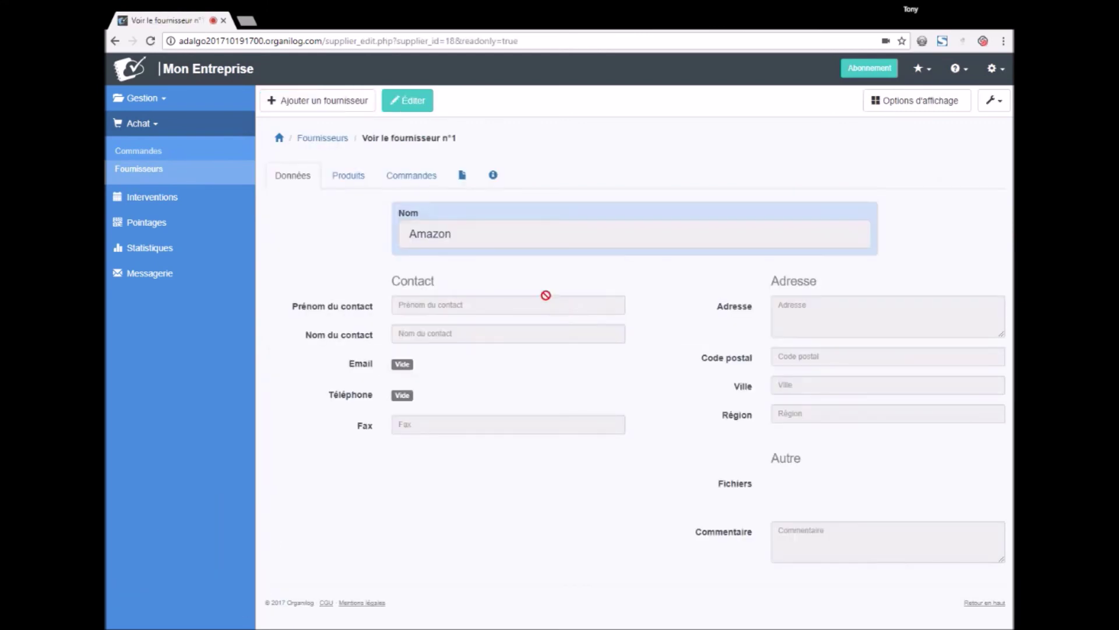
left_click(349, 176)
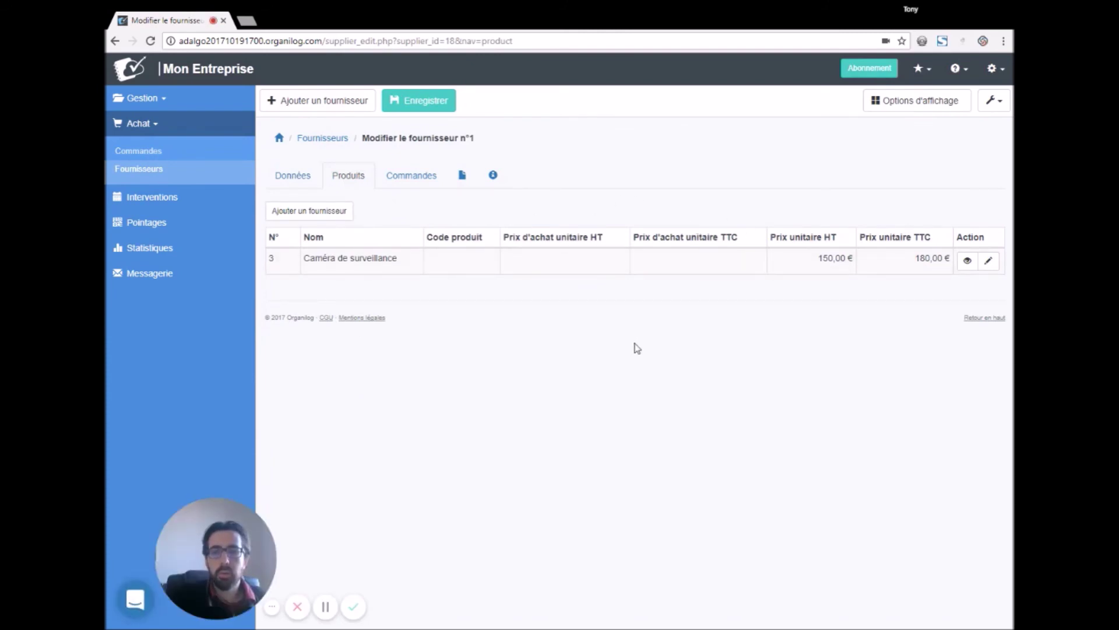
- Return to the list of purchase orders and open the application settings
left_click(165, 151)
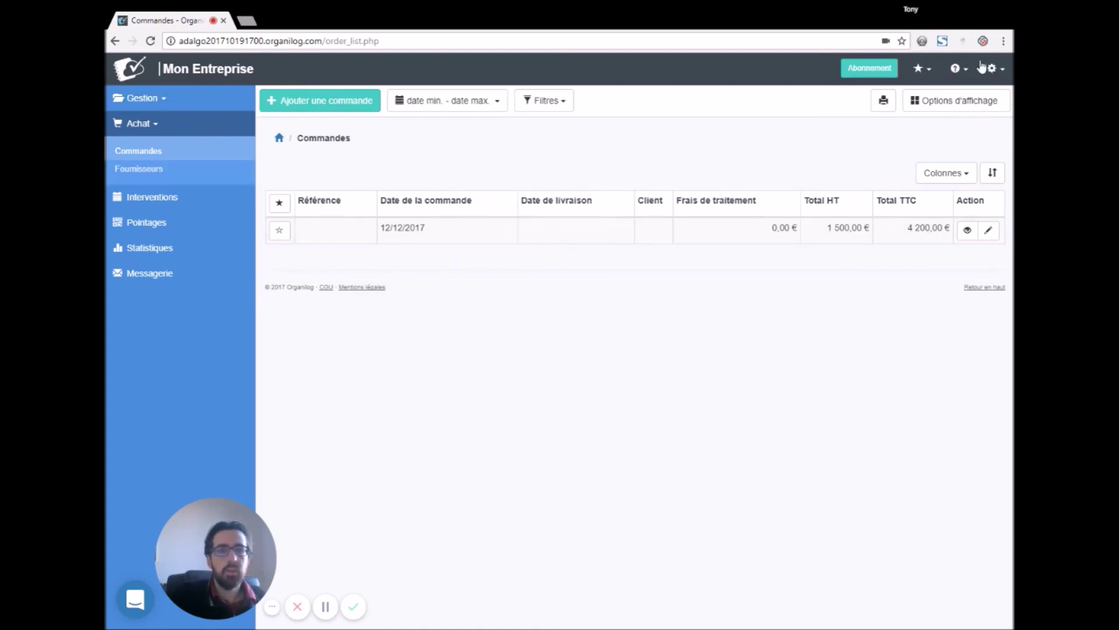
left_click(998, 72)
left_click(974, 98)
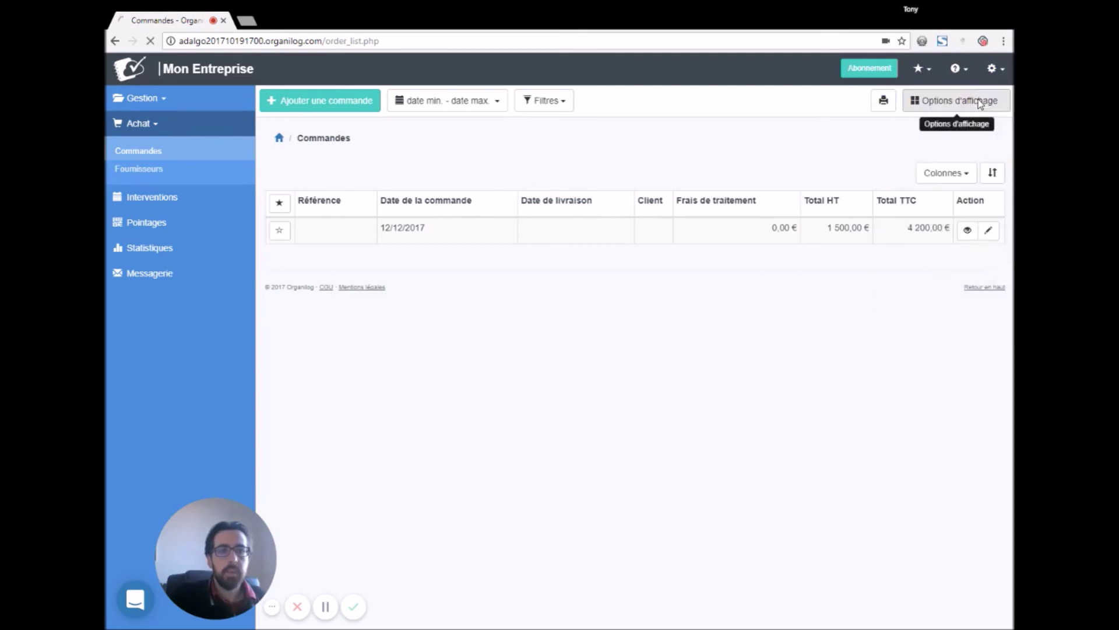